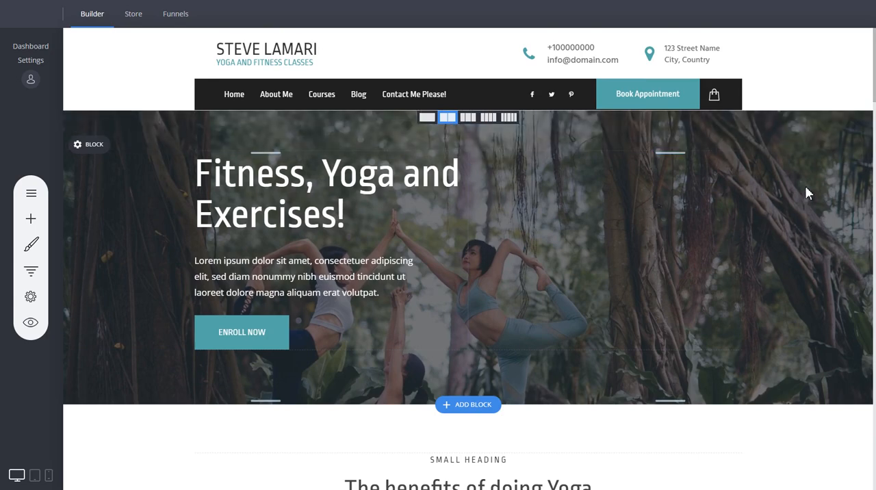
{"action": "scroll", "coordinate": [809, 184], "scroll_direction": "down", "scroll_amount": 3}
{"action": "scroll", "coordinate": [809, 185], "scroll_direction": "up", "scroll_amount": 3}
{"action": "scroll", "coordinate": [498, 289], "scroll_direction": "down", "scroll_amount": 1}
{"action": "scroll", "coordinate": [499, 283], "scroll_direction": "down", "scroll_amount": 6}
{"action": "scroll", "coordinate": [494, 343], "scroll_direction": "up", "scroll_amount": 7}
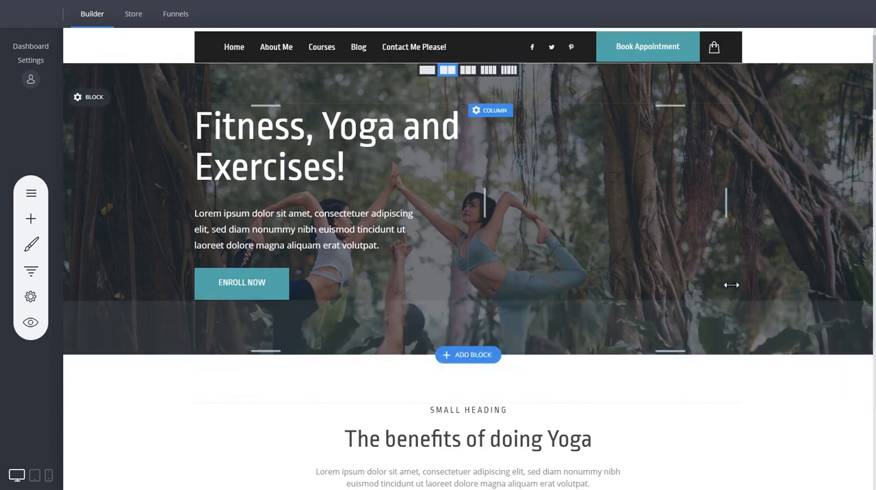
{"action": "scroll", "coordinate": [765, 284], "scroll_direction": "up", "scroll_amount": 1}
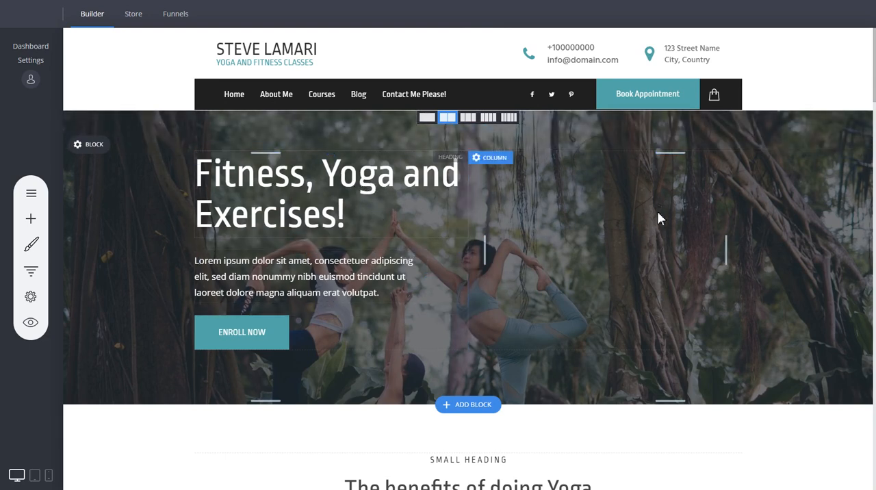
- Try splitting the hero block into three and four columns, and return it to two columns
{"action": "left_click", "coordinate": [468, 117]}
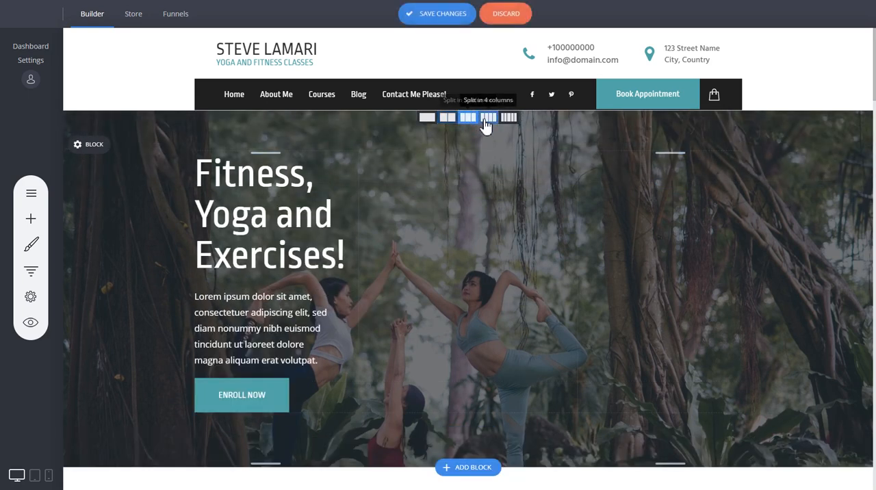
{"action": "left_click", "coordinate": [488, 117]}
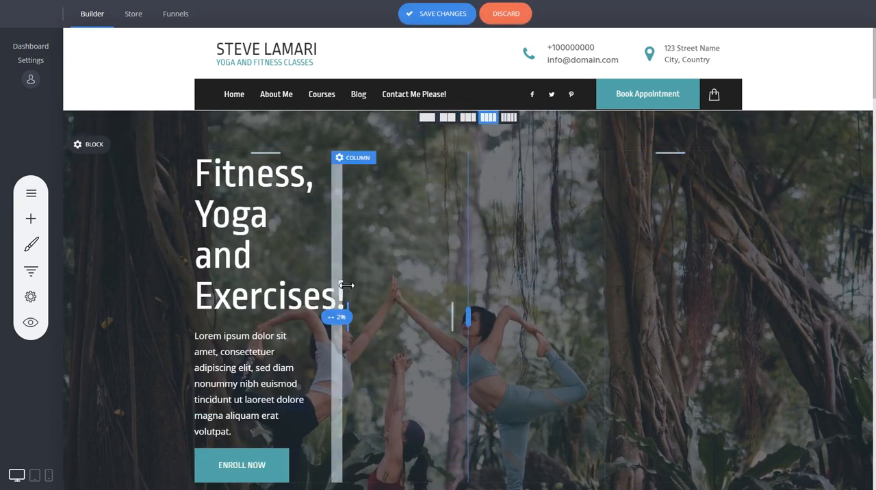
{"action": "left_click", "coordinate": [448, 117]}
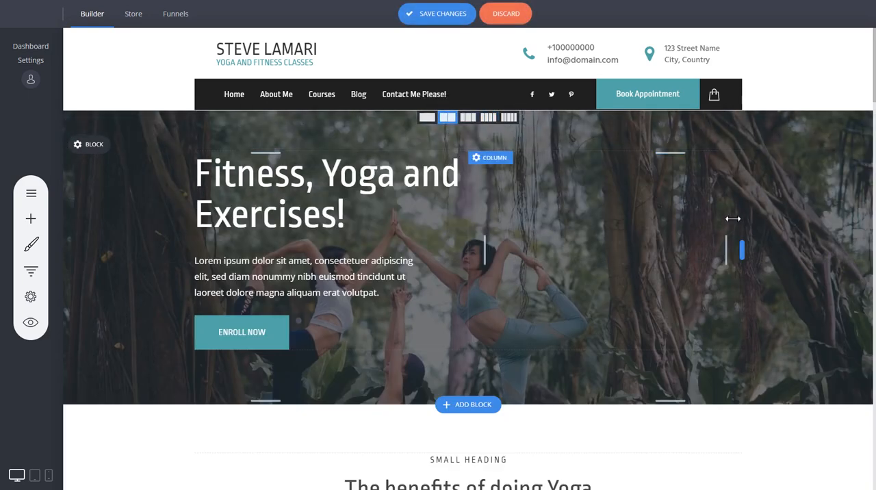
{"action": "scroll", "coordinate": [737, 249], "scroll_direction": "down", "scroll_amount": 4}
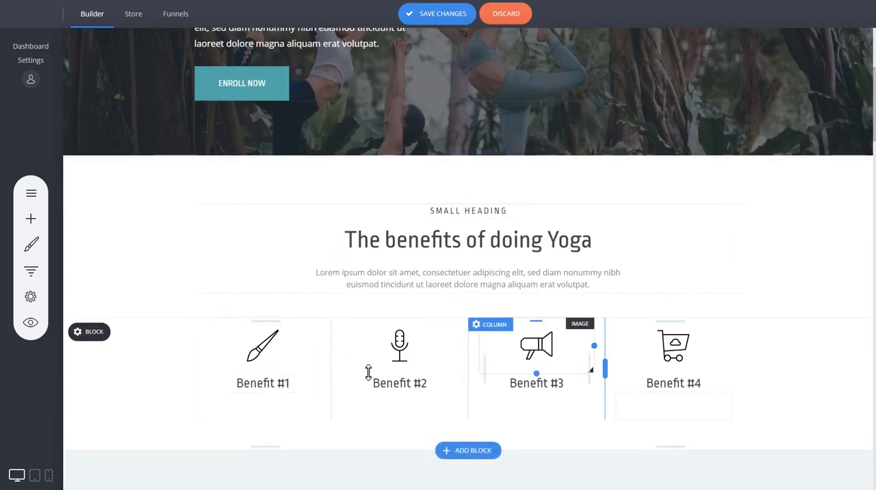
{"action": "mouse_move", "coordinate": [474, 321]}
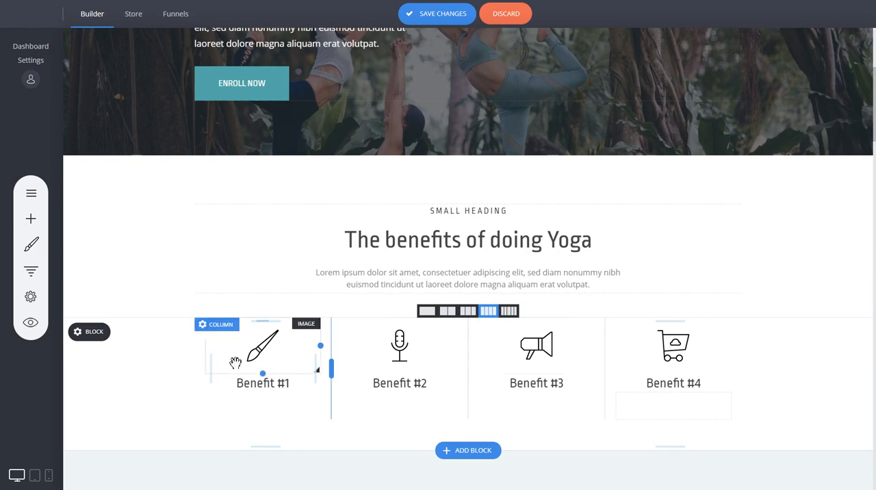
{"action": "scroll", "coordinate": [739, 225], "scroll_direction": "up", "scroll_amount": 4}
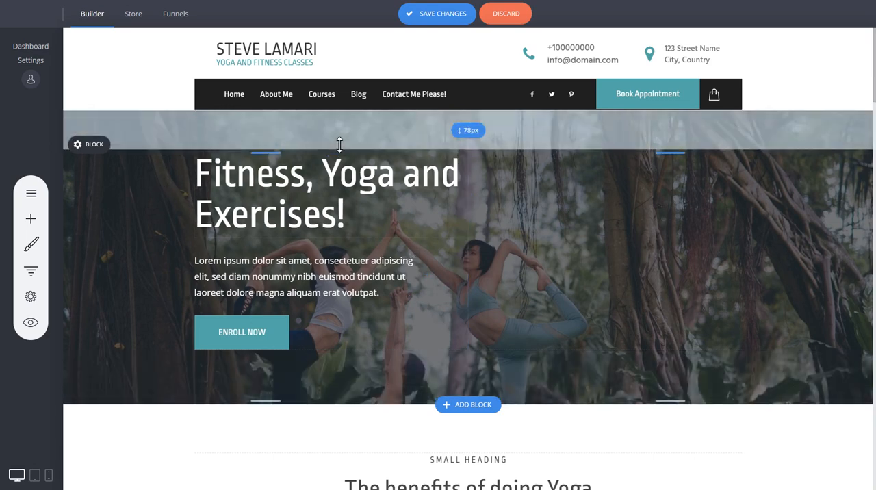
- Try the hero block's background image without its overlay, restore the overlay, and inspect the overlay color before closing the block's settings
{"action": "left_click", "coordinate": [94, 146]}
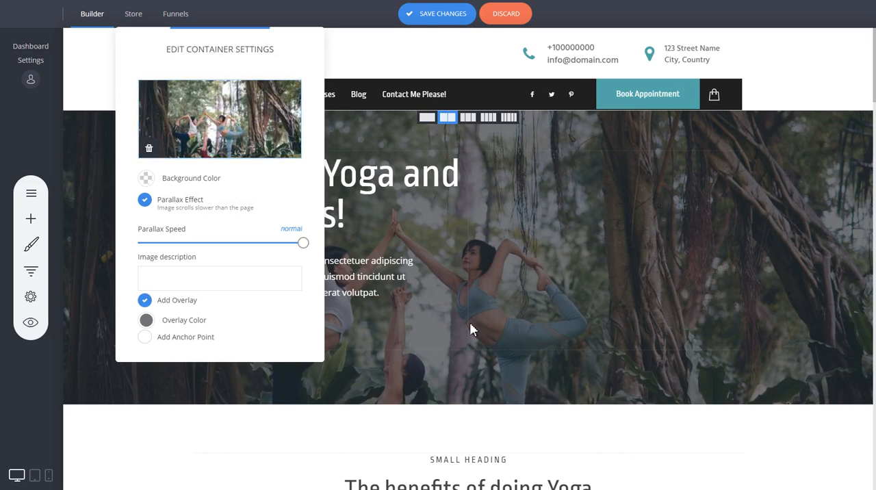
{"action": "left_click", "coordinate": [147, 305]}
{"action": "left_click", "coordinate": [146, 306]}
{"action": "left_click", "coordinate": [146, 302]}
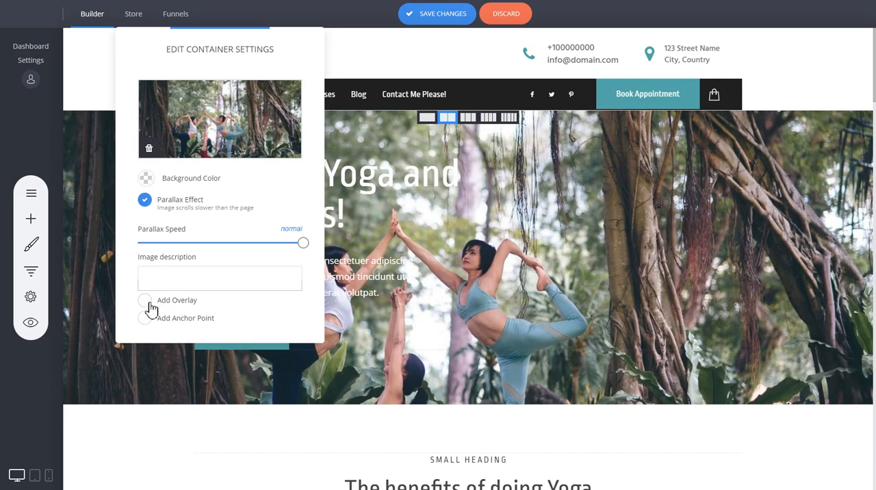
{"action": "left_click", "coordinate": [174, 306]}
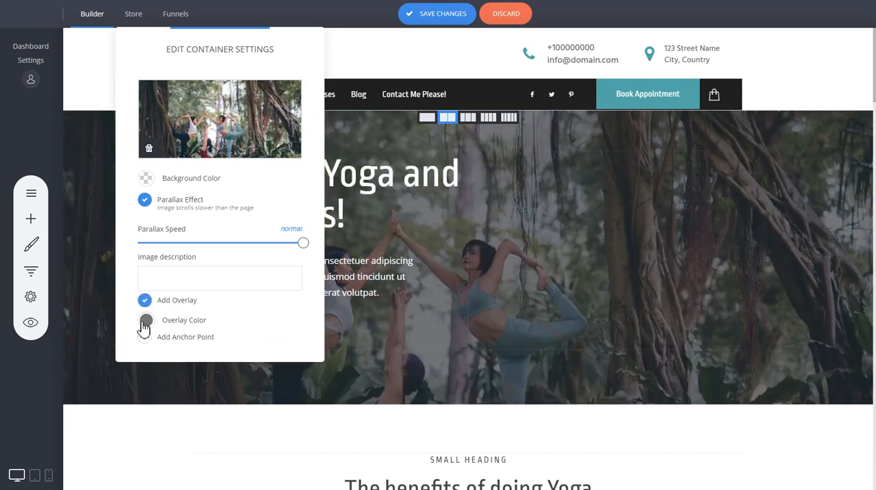
{"action": "left_click", "coordinate": [146, 322]}
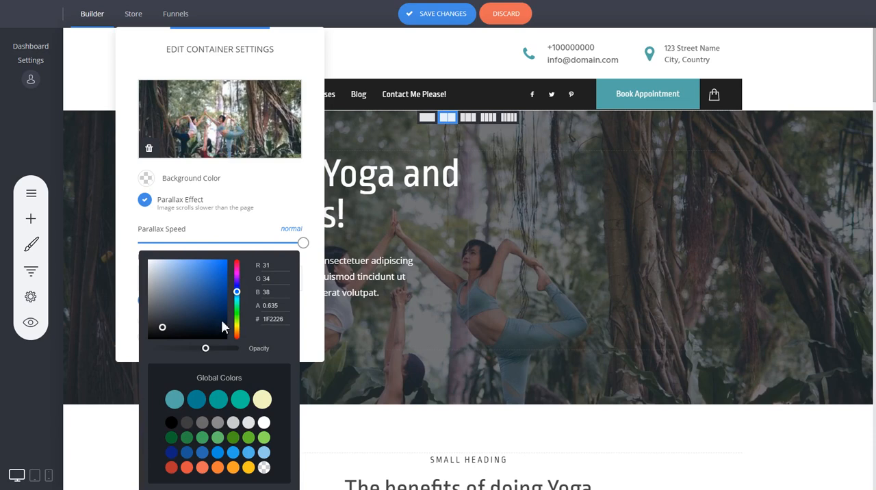
{"action": "left_click", "coordinate": [320, 286]}
{"action": "left_click", "coordinate": [735, 253]}
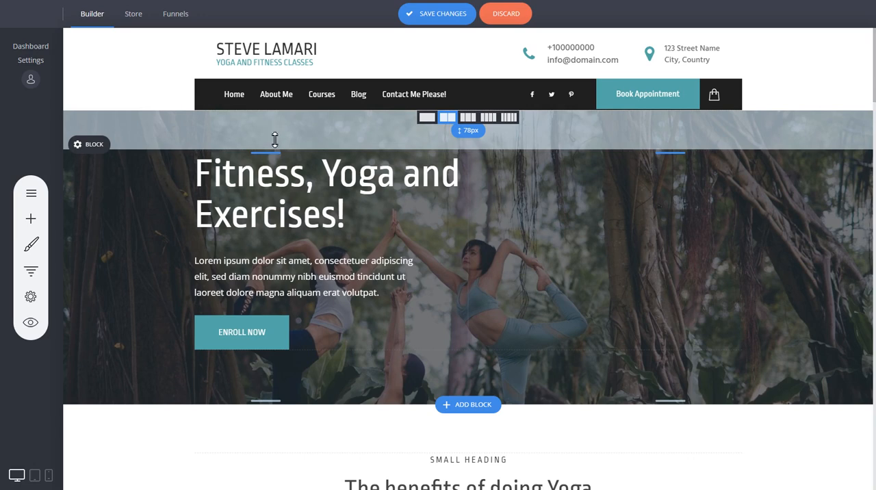
- Adjust the hero block's vertical padding, making it slightly larger above the heading and smaller below the Enroll Now button
{"action": "mouse_move", "coordinate": [274, 139]}
{"action": "left_mouse_down"}
{"action": "mouse_move", "coordinate": [276, 153]}
{"action": "mouse_move", "coordinate": [278, 133]}
{"action": "left_mouse_up"}
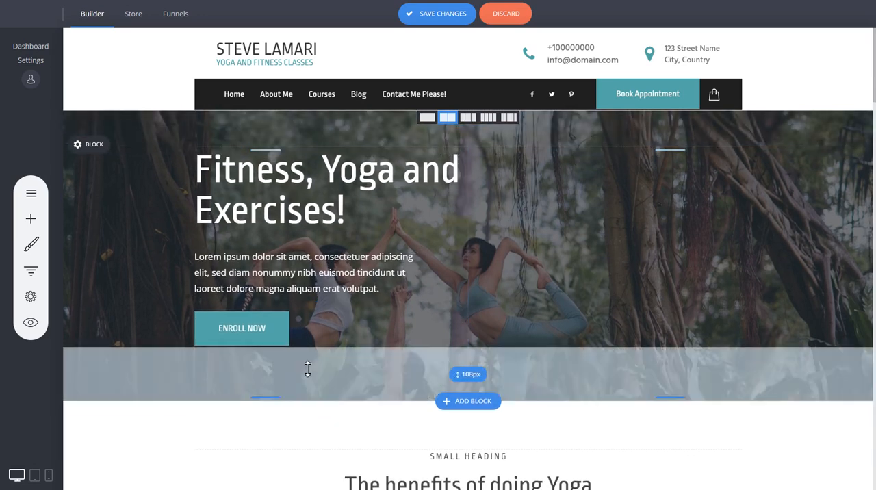
{"action": "mouse_move", "coordinate": [309, 370]}
{"action": "left_mouse_down"}
{"action": "mouse_move", "coordinate": [307, 380]}
{"action": "mouse_move", "coordinate": [308, 362]}
{"action": "left_mouse_up"}
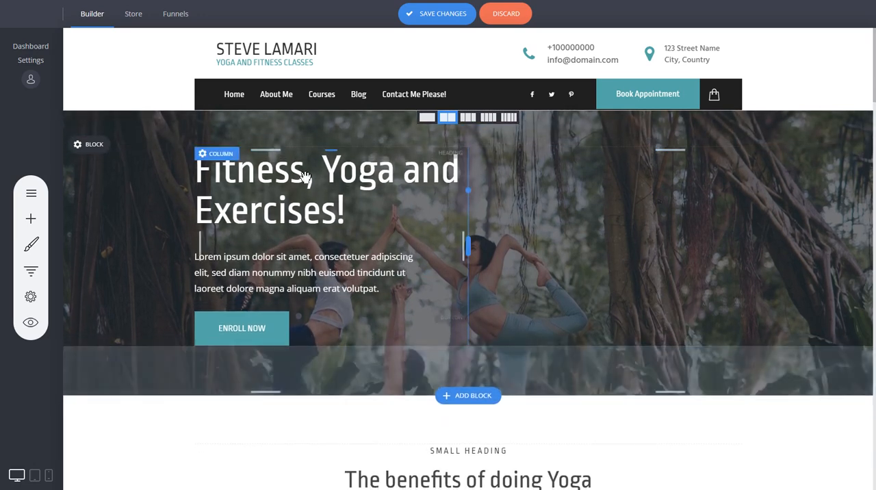
{"action": "left_click_drag", "start_coordinate": [308, 145], "coordinate": [328, 141]}
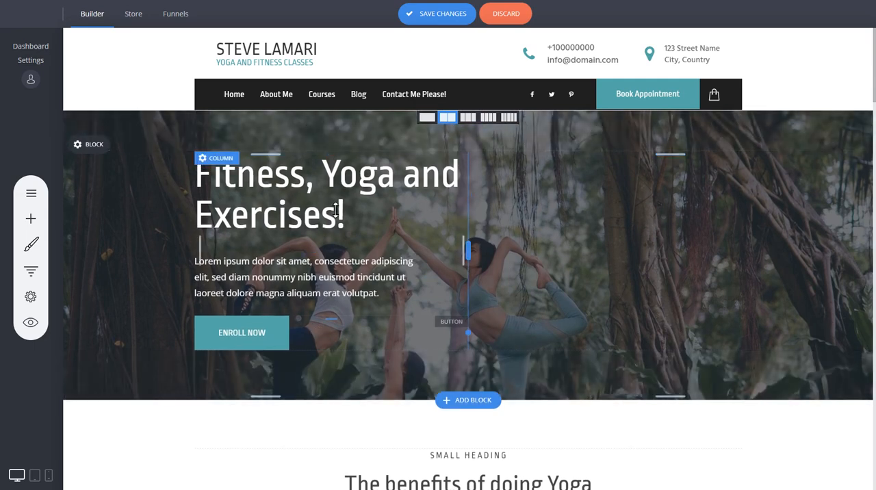
{"action": "left_click_drag", "start_coordinate": [281, 125], "coordinate": [277, 88]}
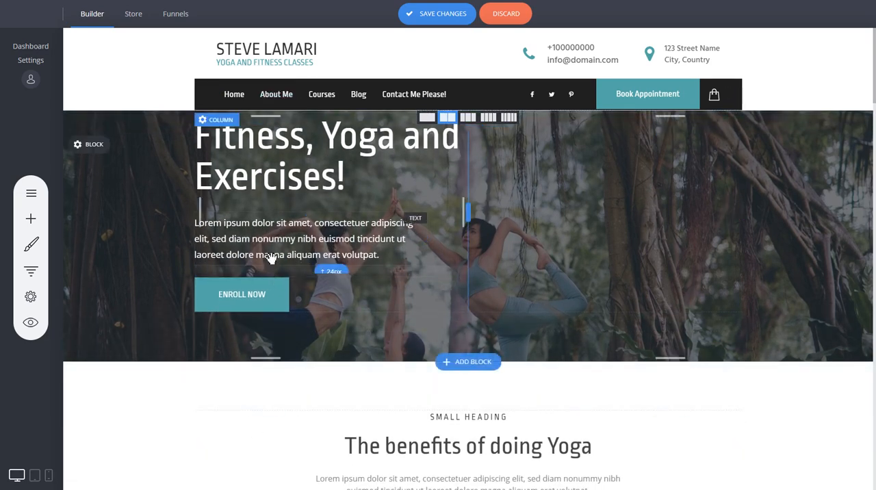
{"action": "left_click_drag", "start_coordinate": [279, 116], "coordinate": [282, 159]}
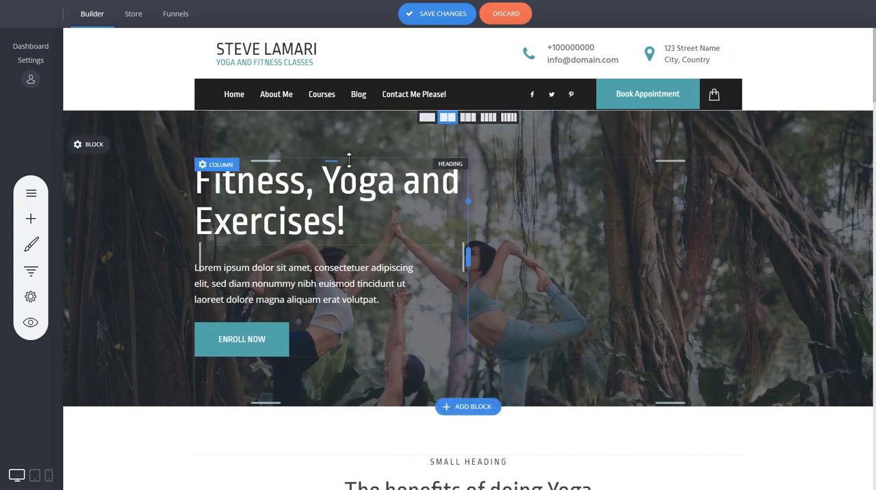
{"action": "left_click_drag", "start_coordinate": [346, 149], "coordinate": [346, 147]}
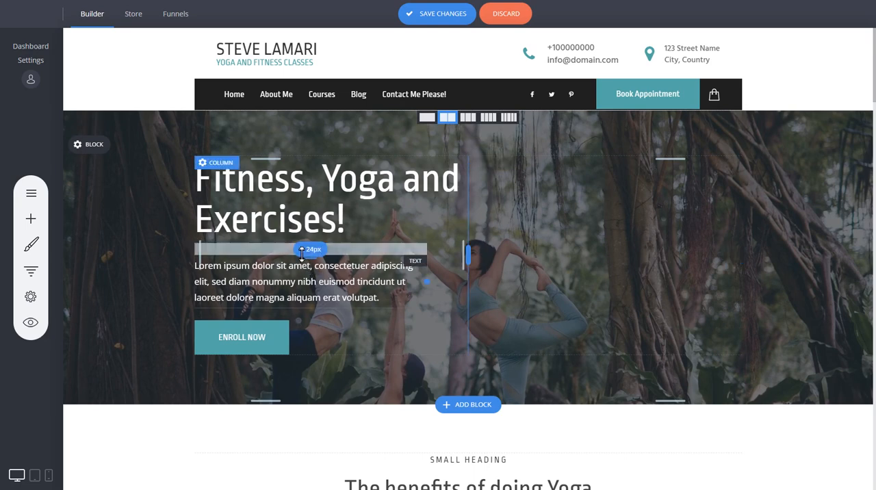
- Reduce the spacing above the hero paragraph to 16 px and tighten the gap above the Enroll Now button
{"action": "mouse_move", "coordinate": [302, 253]}
{"action": "left_mouse_down"}
{"action": "mouse_move", "coordinate": [300, 240]}
{"action": "mouse_move", "coordinate": [292, 255]}
{"action": "mouse_move", "coordinate": [313, 256]}
{"action": "mouse_move", "coordinate": [287, 238]}
{"action": "mouse_move", "coordinate": [287, 249]}
{"action": "left_mouse_up"}
{"action": "left_click_drag", "start_coordinate": [282, 309], "coordinate": [283, 301]}
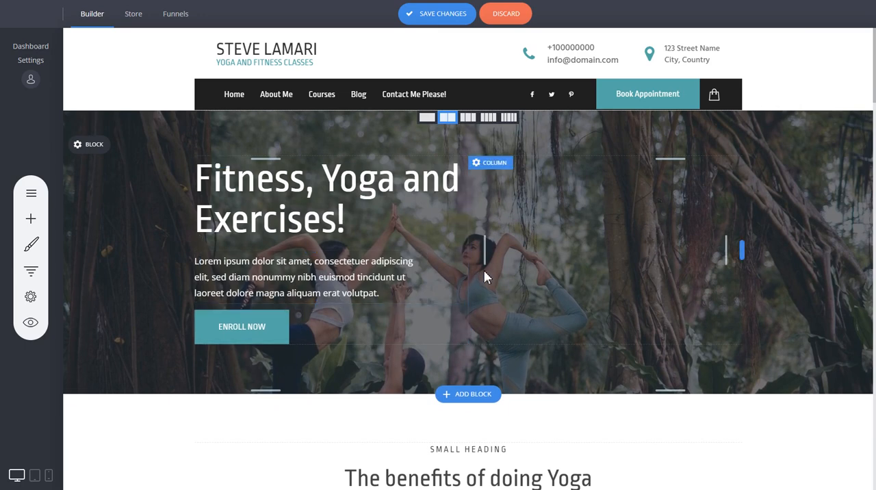
{"action": "left_click_drag", "start_coordinate": [307, 306], "coordinate": [307, 308]}
{"action": "scroll", "coordinate": [588, 287], "scroll_direction": "down", "scroll_amount": 2}
{"action": "scroll", "coordinate": [596, 278], "scroll_direction": "up", "scroll_amount": 2}
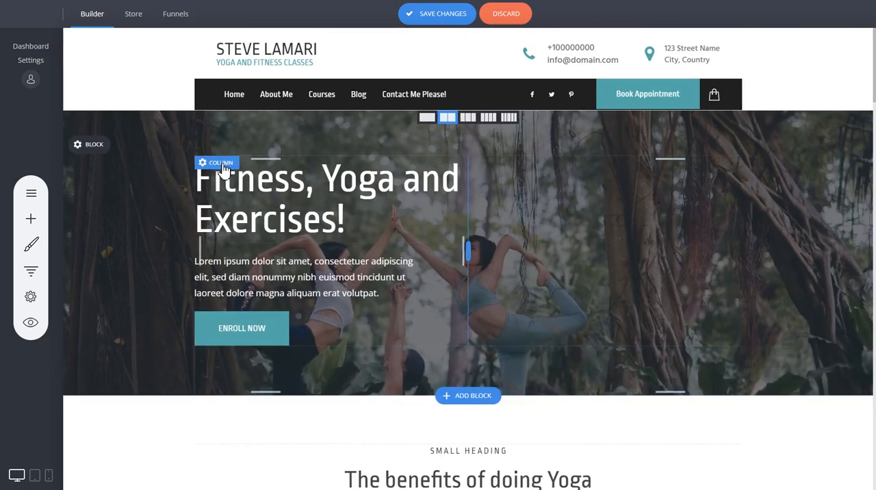
{"action": "scroll", "coordinate": [630, 288], "scroll_direction": "down", "scroll_amount": 6}
{"action": "scroll", "coordinate": [633, 284], "scroll_direction": "down", "scroll_amount": 1}
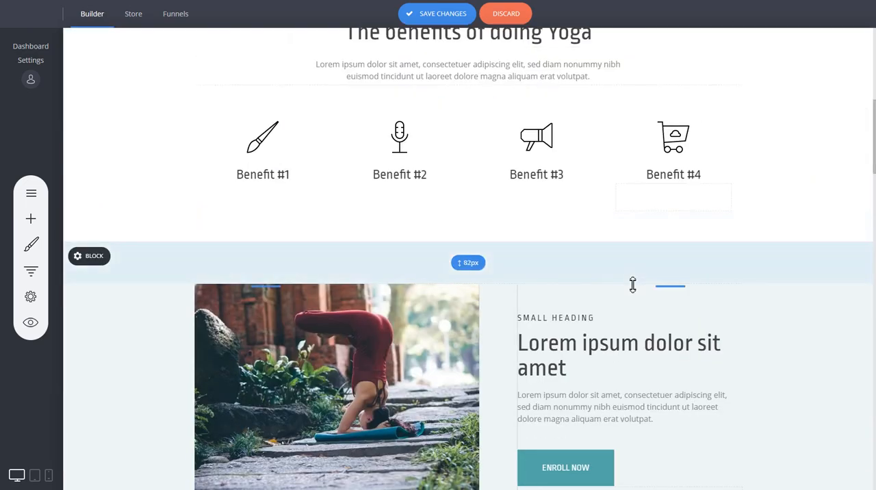
{"action": "scroll", "coordinate": [787, 284], "scroll_direction": "down", "scroll_amount": 5}
{"action": "scroll", "coordinate": [806, 287], "scroll_direction": "up", "scroll_amount": 10}
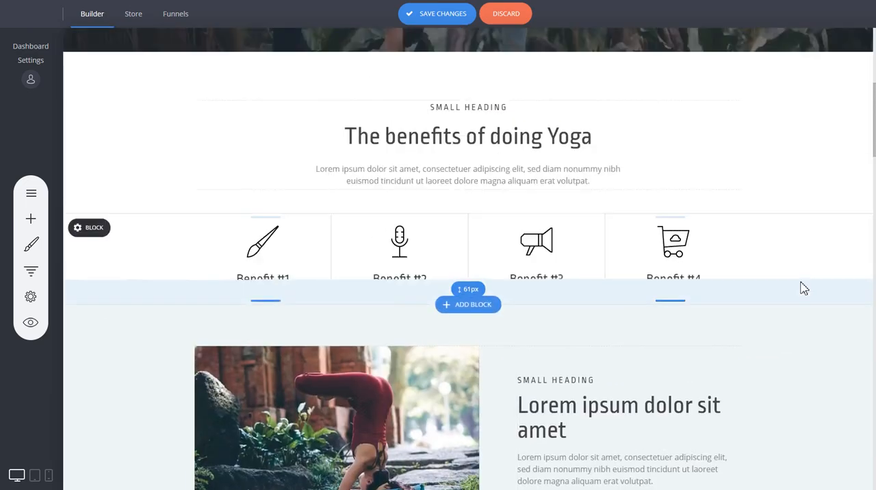
{"action": "scroll", "coordinate": [508, 301], "scroll_direction": "up", "scroll_amount": 3}
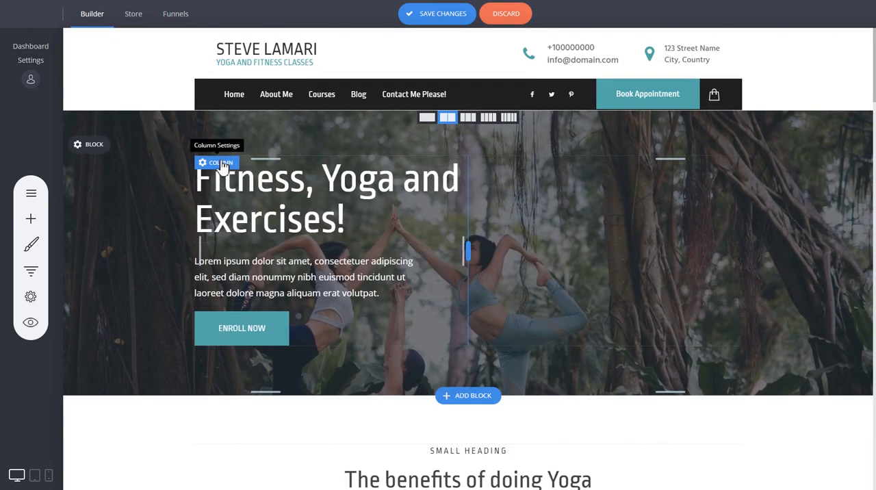
- Give the hero text column a semi-transparent dark navy background, color 07101D with an alpha of about 0.77
{"action": "left_click", "coordinate": [220, 163]}
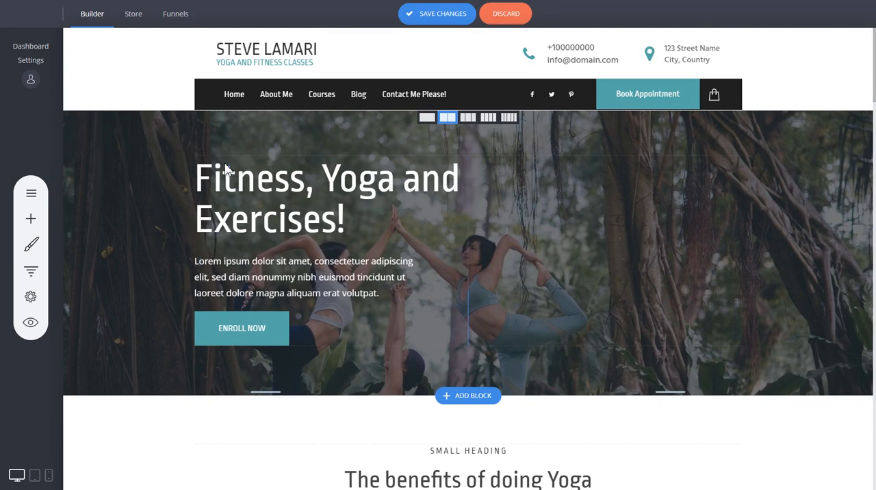
{"action": "left_click_drag", "start_coordinate": [379, 33], "coordinate": [524, 64]}
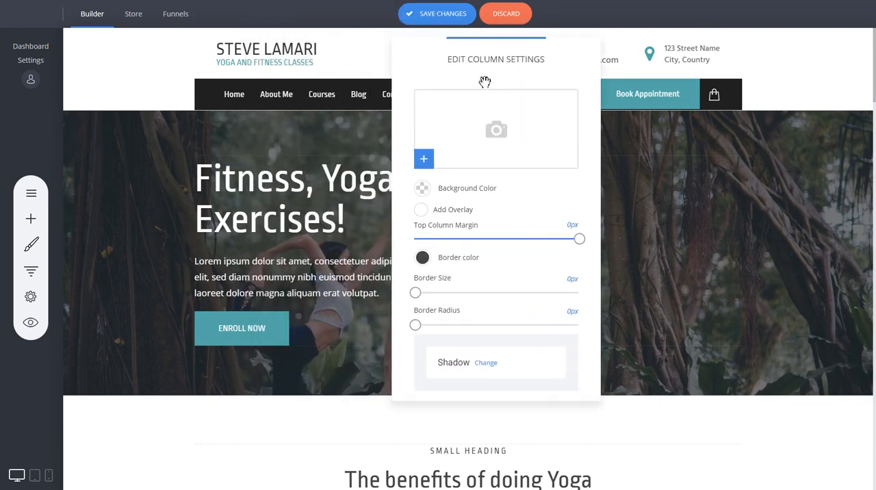
{"action": "left_click", "coordinate": [423, 189]}
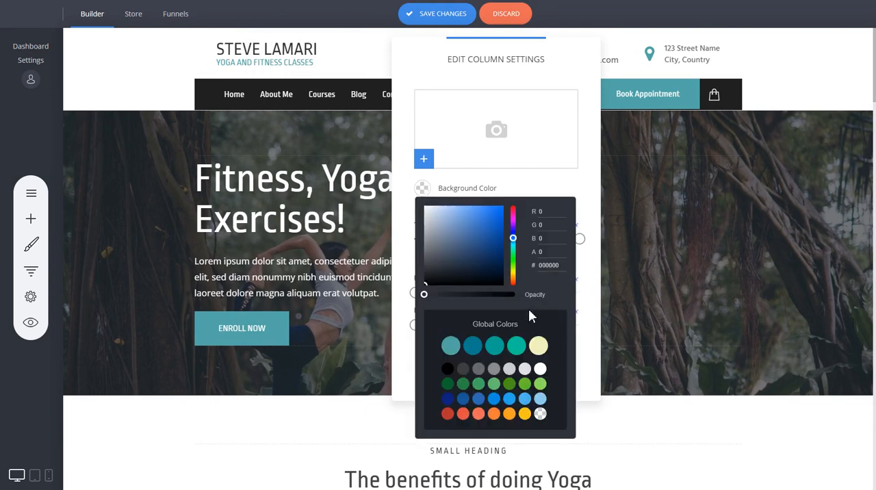
{"action": "left_click_drag", "start_coordinate": [473, 272], "coordinate": [495, 296]}
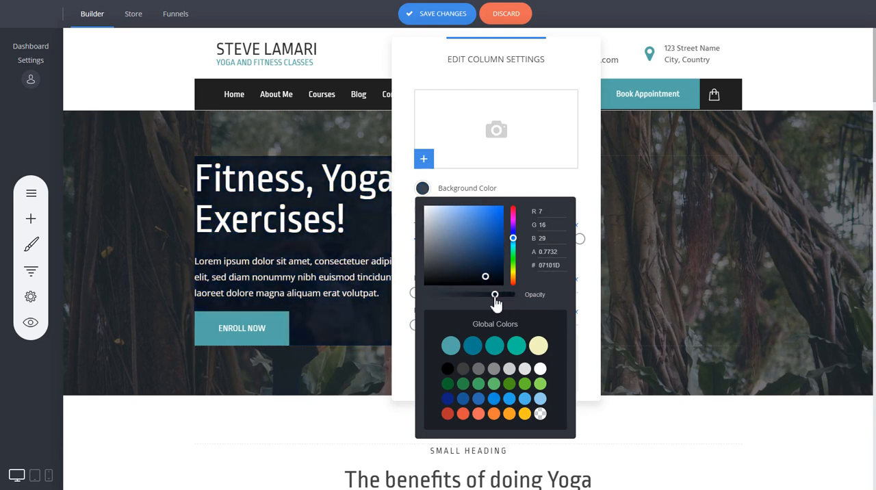
{"action": "left_click", "coordinate": [399, 251]}
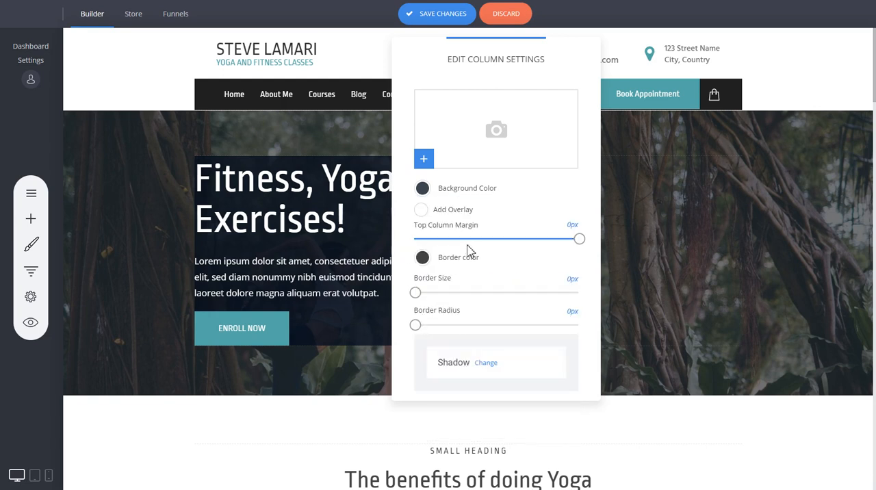
- Try out the text column's top margin, border size and border radius, restore them to 0 px, and close the column settings
{"action": "mouse_move", "coordinate": [580, 241]}
{"action": "left_mouse_down"}
{"action": "mouse_move", "coordinate": [552, 242]}
{"action": "mouse_move", "coordinate": [580, 245]}
{"action": "left_mouse_up"}
{"action": "mouse_move", "coordinate": [416, 293]}
{"action": "left_mouse_down"}
{"action": "mouse_move", "coordinate": [460, 296]}
{"action": "mouse_move", "coordinate": [416, 293]}
{"action": "left_mouse_up"}
{"action": "left_click_drag", "start_coordinate": [462, 328], "coordinate": [404, 323]}
{"action": "left_click", "coordinate": [681, 211]}
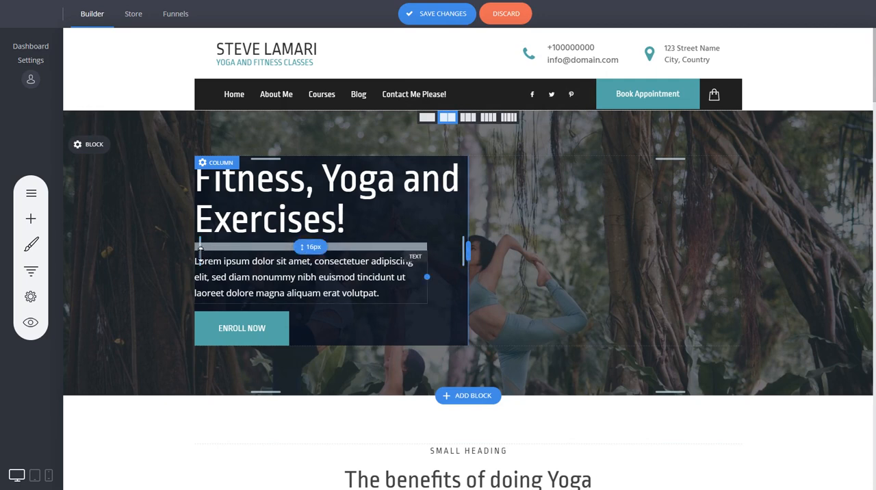
- Add inner padding on both sides of the dark hero text column and more space above its heading
{"action": "left_click_drag", "start_coordinate": [201, 254], "coordinate": [221, 254]}
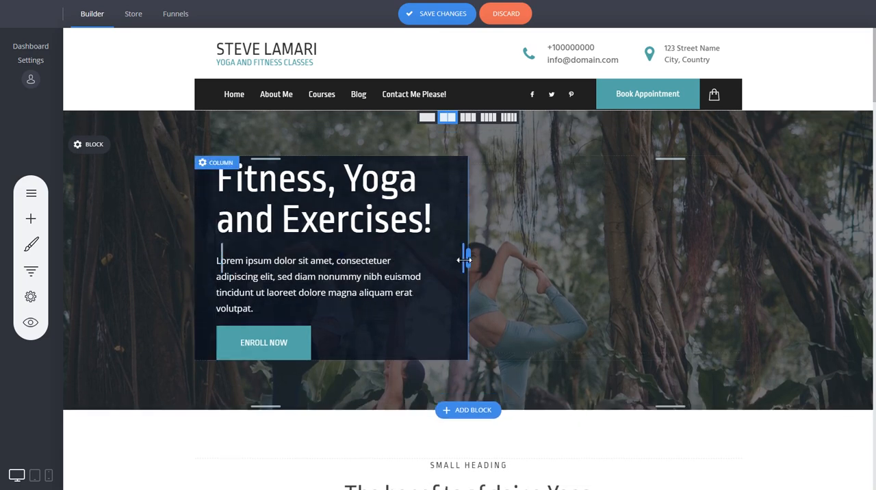
{"action": "left_click_drag", "start_coordinate": [465, 260], "coordinate": [448, 261]}
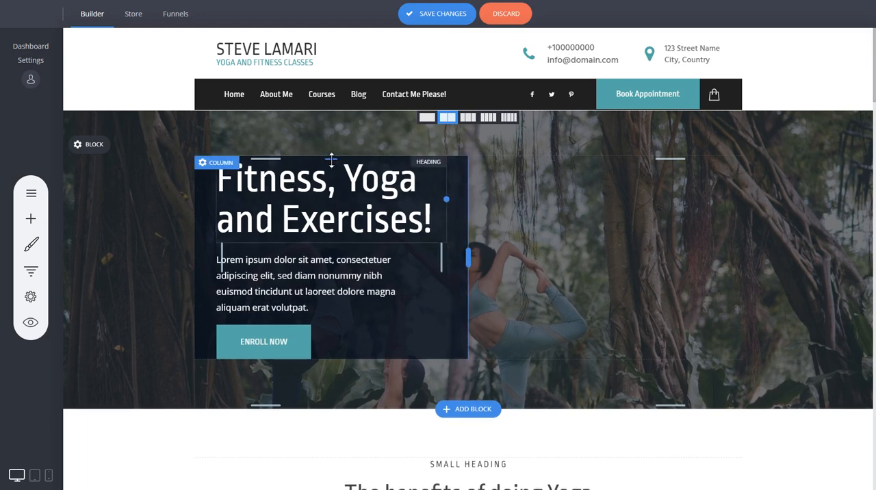
{"action": "left_click_drag", "start_coordinate": [331, 159], "coordinate": [331, 179]}
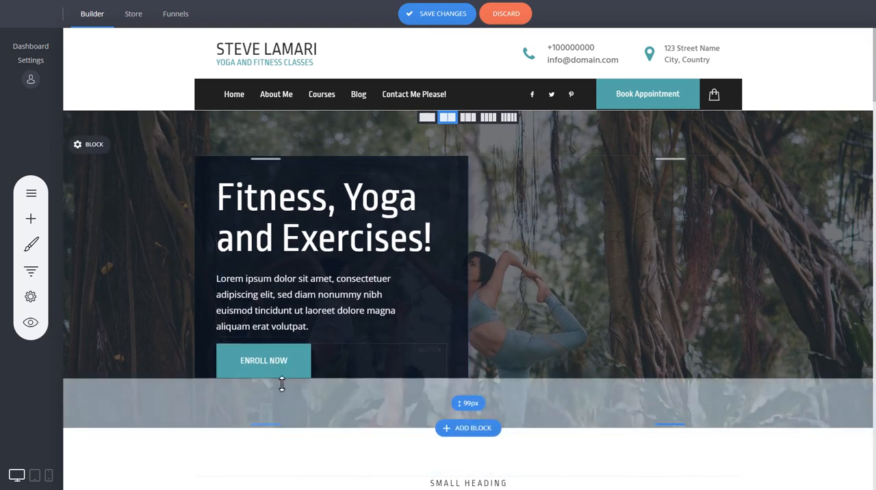
- Add a Spacer widget below the Enroll Now button in the hero text column and reduce the spacer's height
{"action": "left_click", "coordinate": [30, 220]}
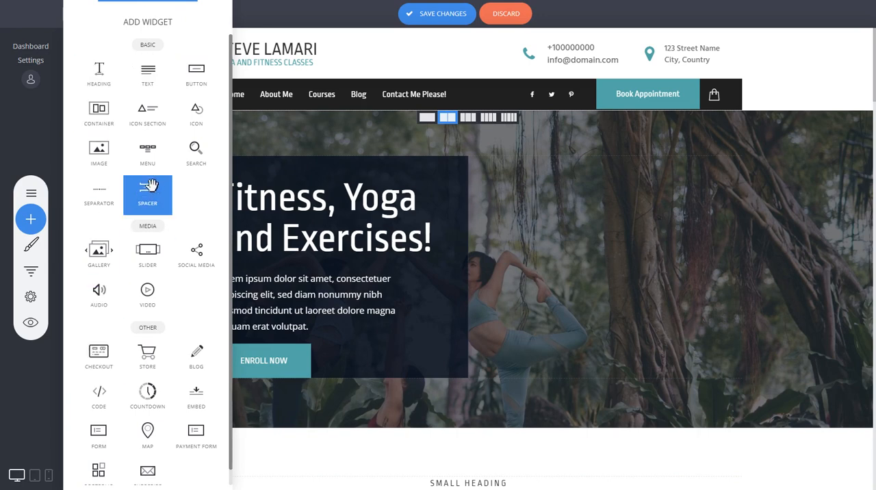
{"action": "scroll", "coordinate": [183, 176], "scroll_direction": "down", "scroll_amount": 1}
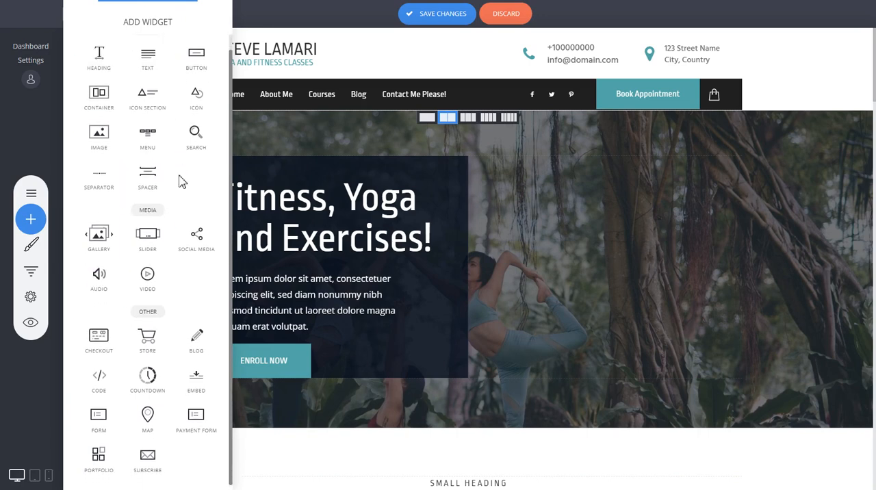
{"action": "scroll", "coordinate": [198, 200], "scroll_direction": "up", "scroll_amount": 1}
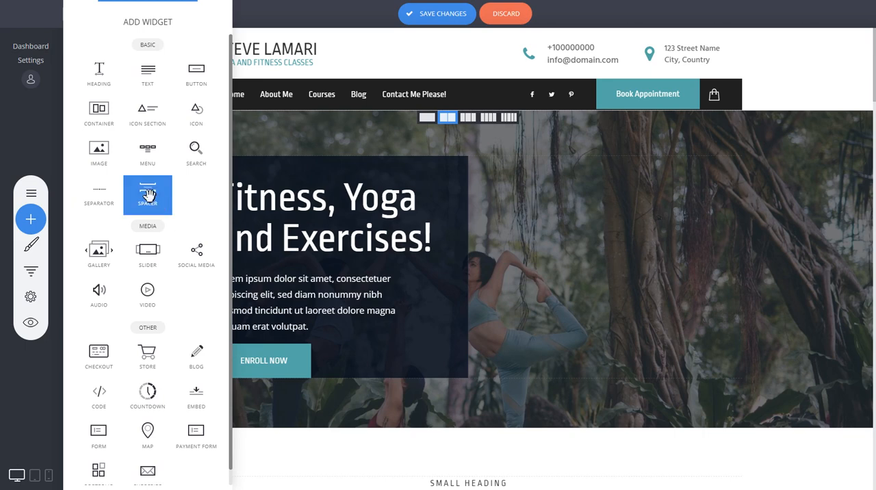
{"action": "left_click_drag", "start_coordinate": [170, 204], "coordinate": [324, 378]}
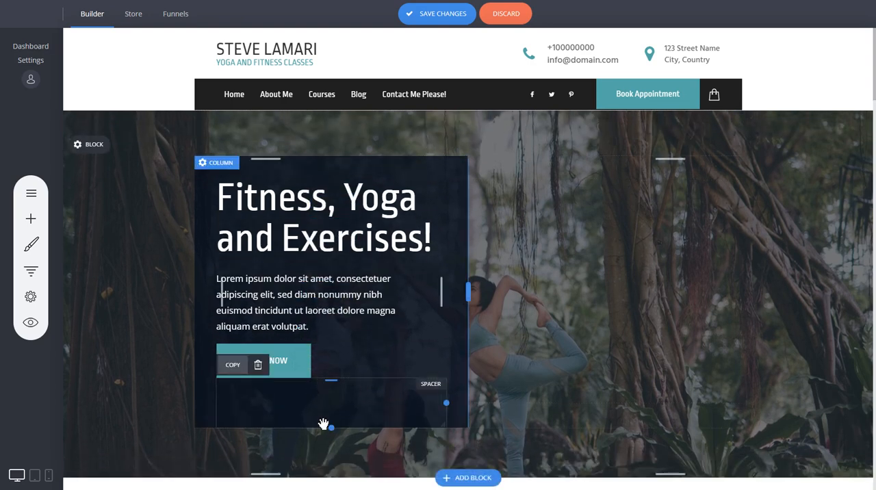
{"action": "left_click_drag", "start_coordinate": [325, 420], "coordinate": [324, 400]}
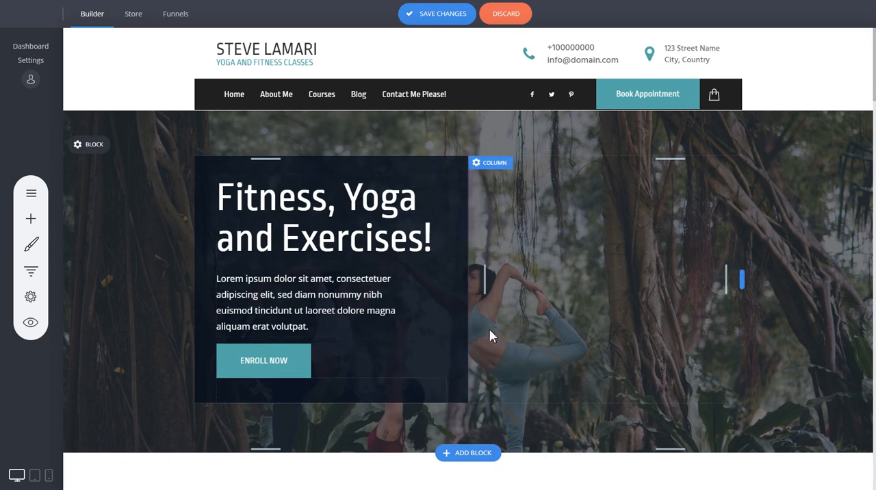
- Move the hero paragraph closer to its heading, widen it to four lines, and add a small gap above the Enroll Now button
{"action": "left_click_drag", "start_coordinate": [312, 298], "coordinate": [322, 192]}
{"action": "left_click_drag", "start_coordinate": [308, 277], "coordinate": [316, 186]}
{"action": "left_click_drag", "start_coordinate": [264, 345], "coordinate": [309, 377]}
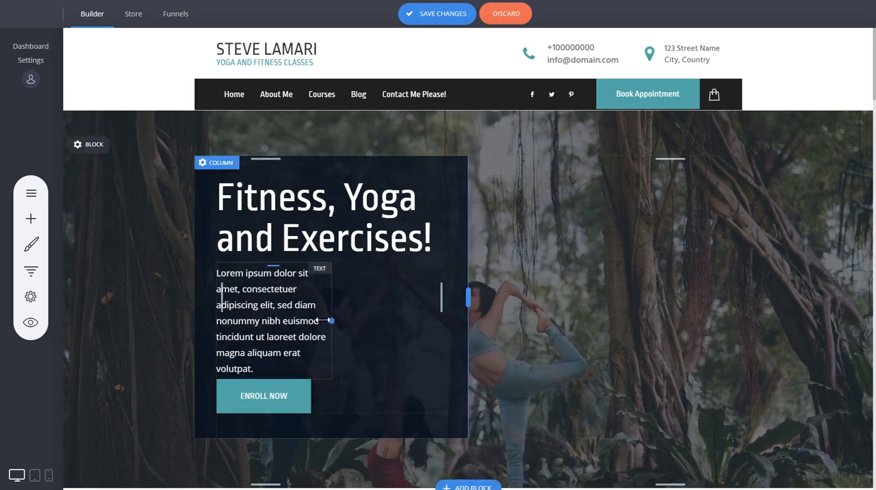
{"action": "left_click_drag", "start_coordinate": [332, 321], "coordinate": [423, 306]}
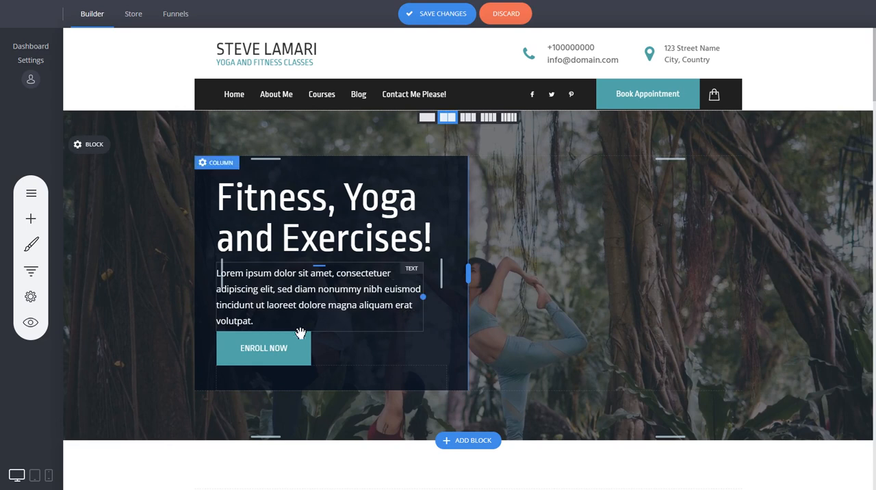
{"action": "left_click_drag", "start_coordinate": [299, 335], "coordinate": [298, 346]}
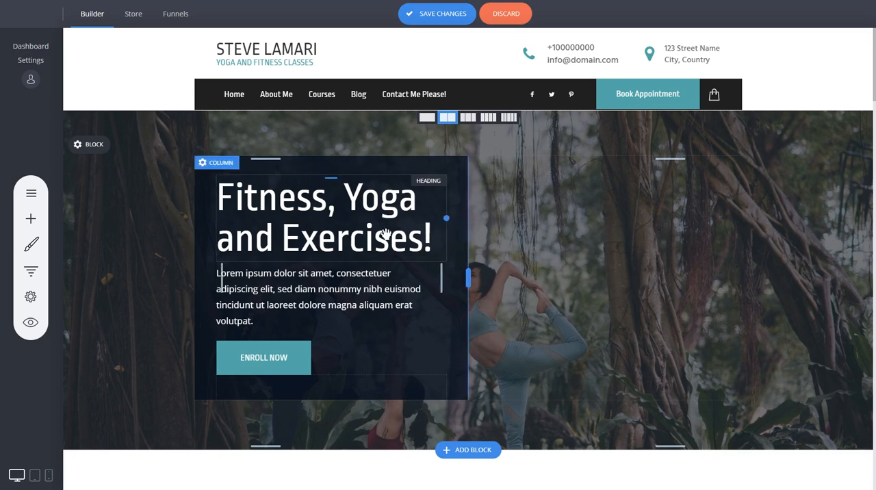
{"action": "left_click_drag", "start_coordinate": [463, 238], "coordinate": [456, 239]}
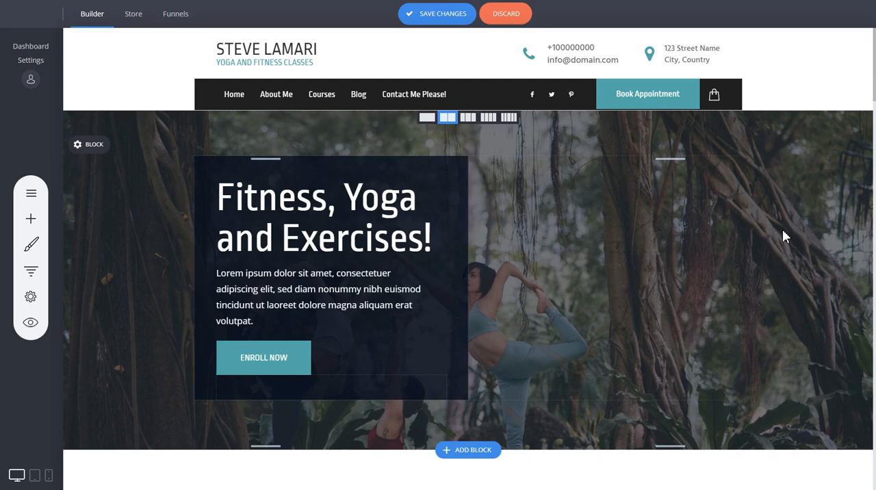
- Insert the three-image "Great Health and Future Success" block from the Services category below the hero block
{"action": "scroll", "coordinate": [784, 233], "scroll_direction": "down", "scroll_amount": 3}
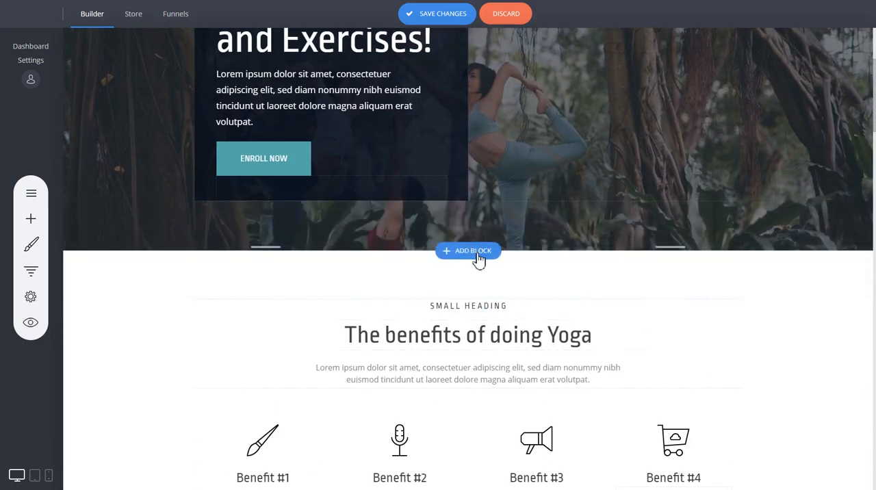
{"action": "left_click", "coordinate": [472, 252]}
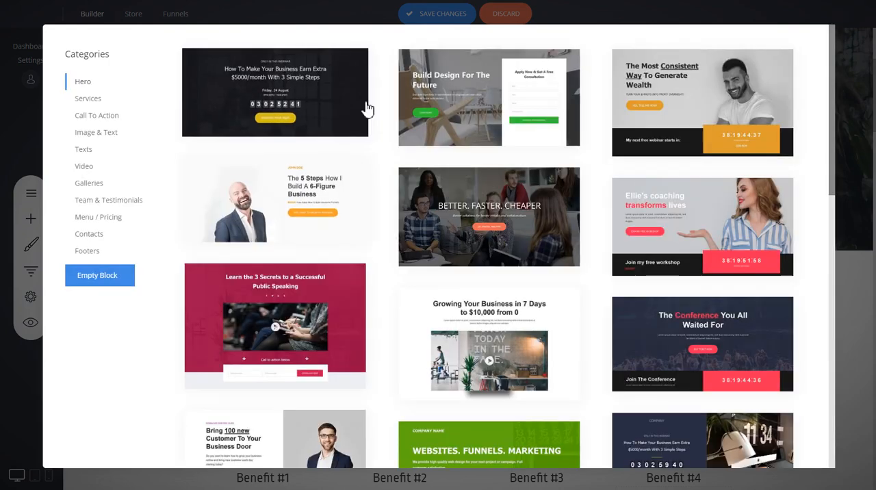
{"action": "left_click", "coordinate": [85, 100]}
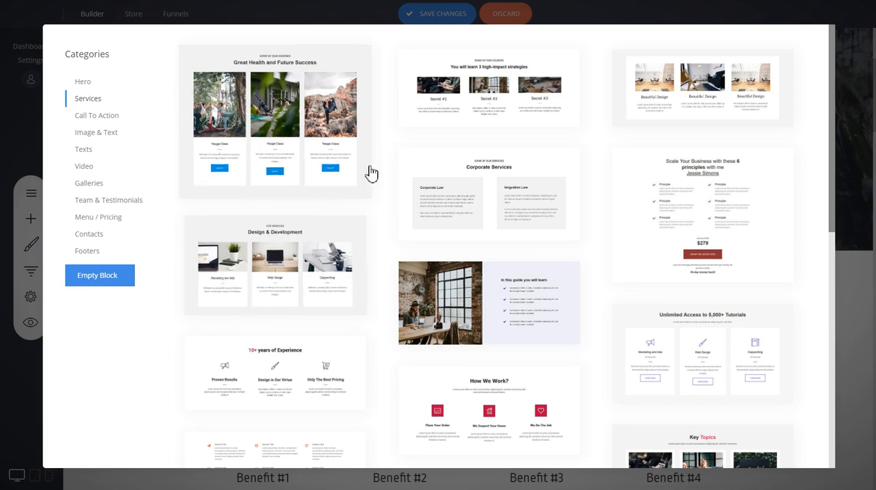
{"action": "scroll", "coordinate": [386, 167], "scroll_direction": "down", "scroll_amount": 3}
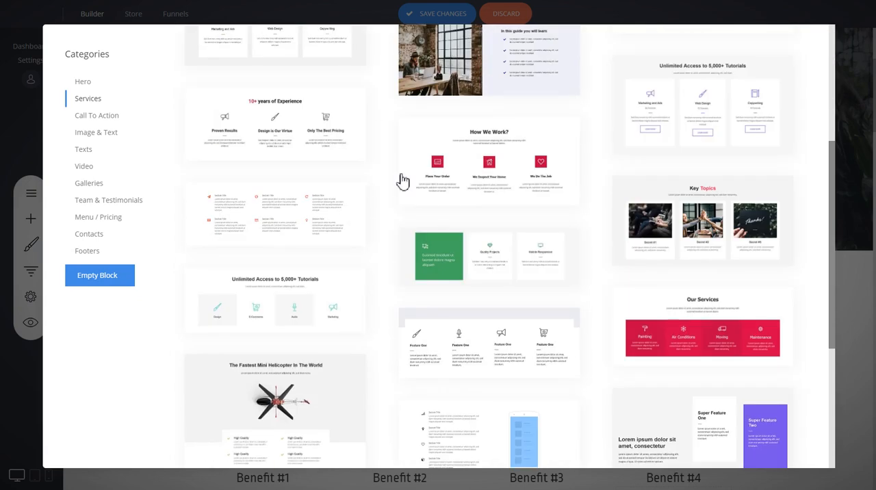
{"action": "scroll", "coordinate": [584, 238], "scroll_direction": "up", "scroll_amount": 3}
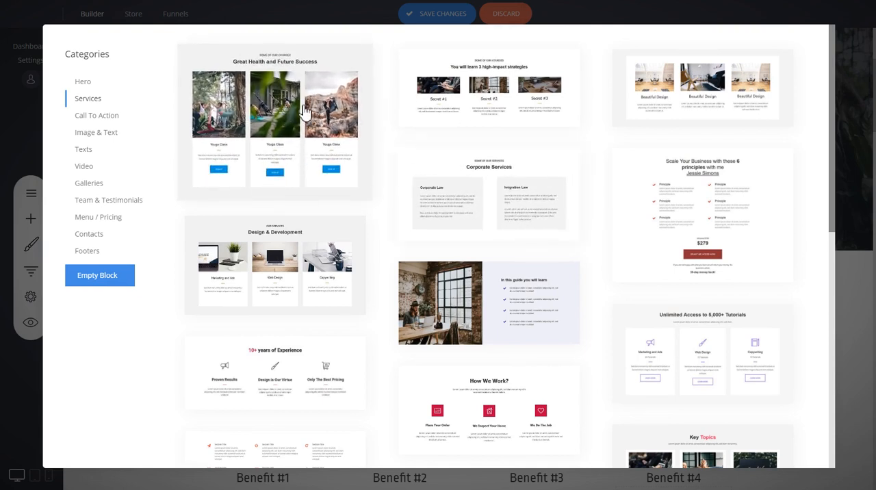
{"action": "left_click", "coordinate": [284, 140]}
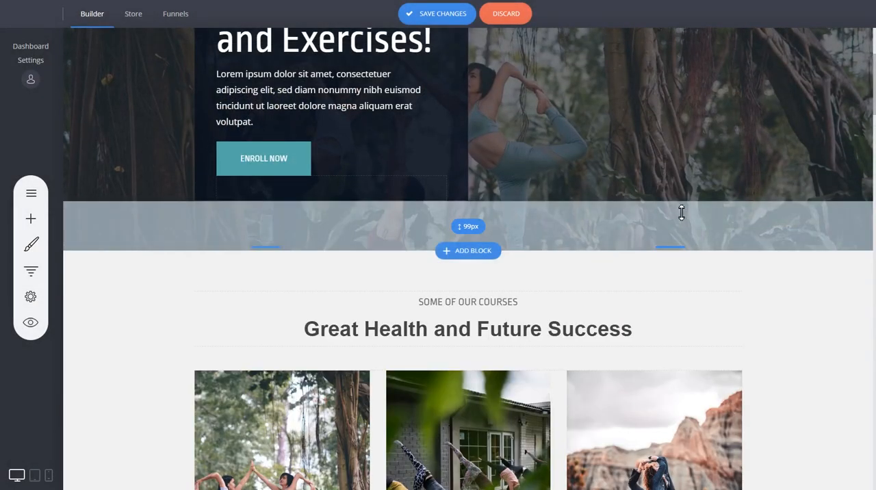
- Shorten the images of all three Youga Class cards to the same height, about two thirds of the original
{"action": "scroll", "coordinate": [681, 211], "scroll_direction": "down", "scroll_amount": 2}
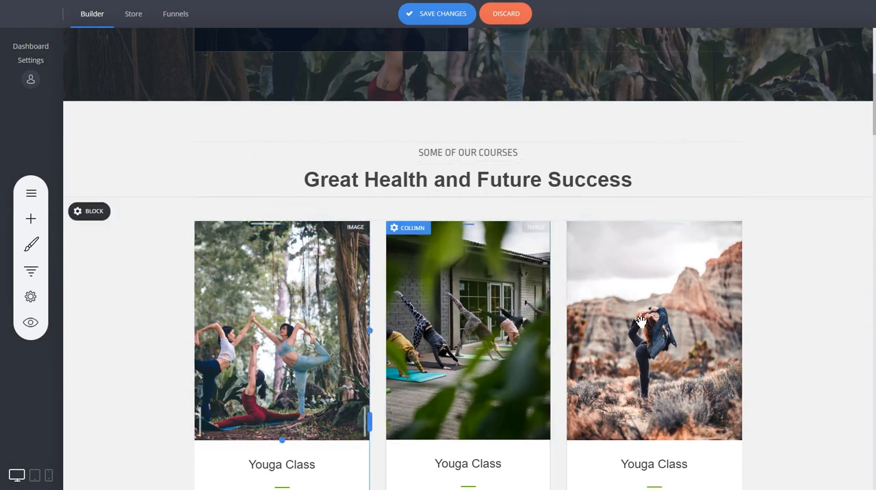
{"action": "scroll", "coordinate": [801, 299], "scroll_direction": "down", "scroll_amount": 2}
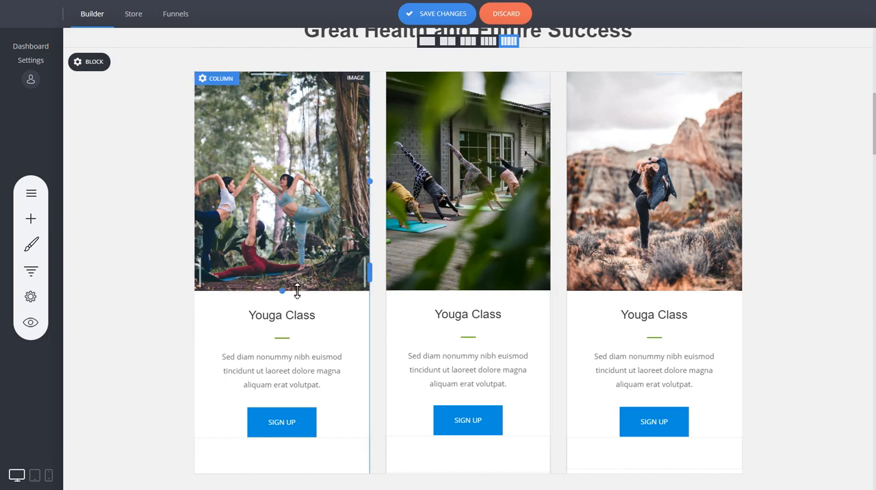
{"action": "left_click_drag", "start_coordinate": [293, 290], "coordinate": [295, 219]}
{"action": "left_click_drag", "start_coordinate": [442, 291], "coordinate": [438, 218]}
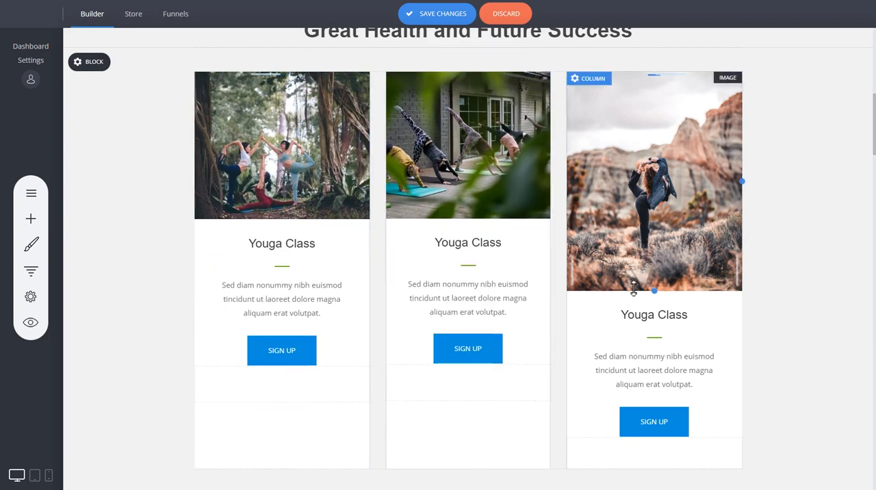
{"action": "left_click_drag", "start_coordinate": [634, 288], "coordinate": [624, 218]}
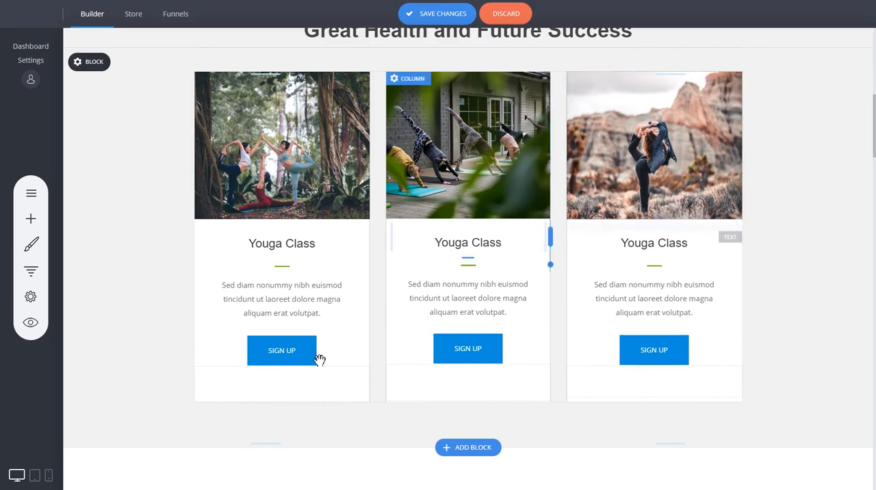
- Delete the Sign Up buttons from all three Youga Class cards
{"action": "left_click", "coordinate": [295, 356]}
{"action": "left_click", "coordinate": [347, 322]}
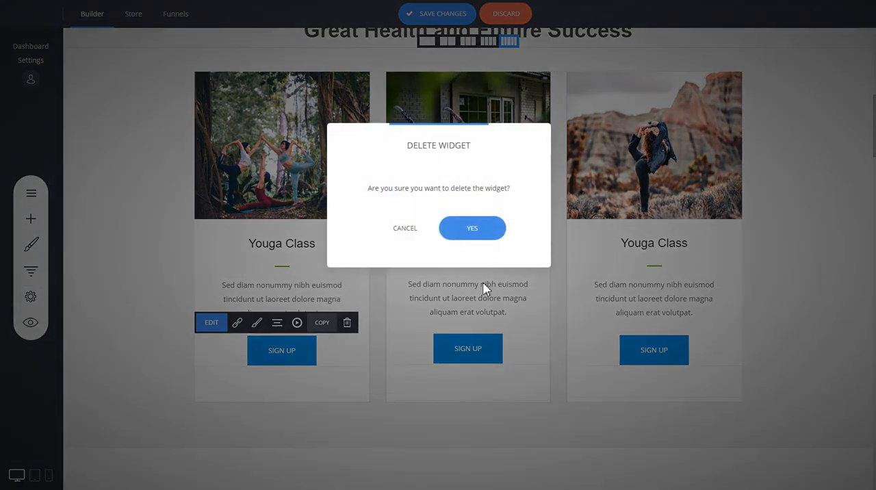
{"action": "left_click", "coordinate": [473, 228]}
{"action": "left_click", "coordinate": [477, 349]}
{"action": "left_click", "coordinate": [538, 321]}
{"action": "left_click", "coordinate": [473, 231]}
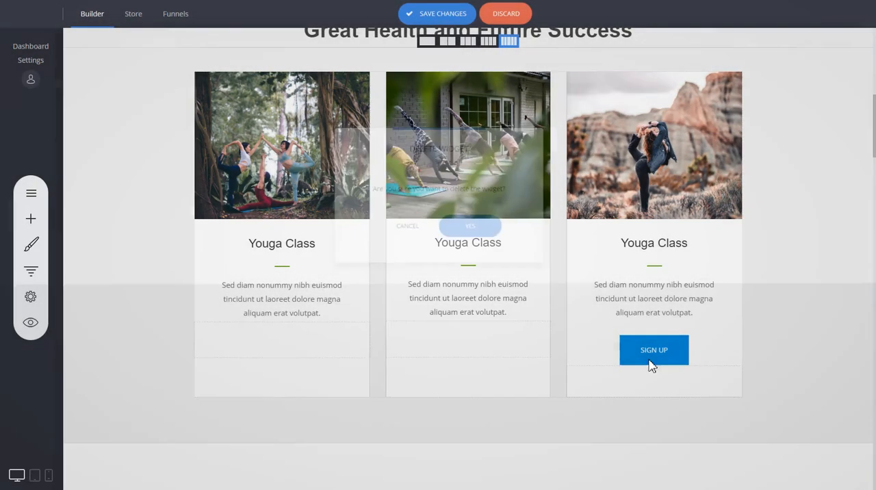
{"action": "left_click", "coordinate": [651, 355]}
{"action": "left_click", "coordinate": [719, 325]}
{"action": "left_click", "coordinate": [472, 227]}
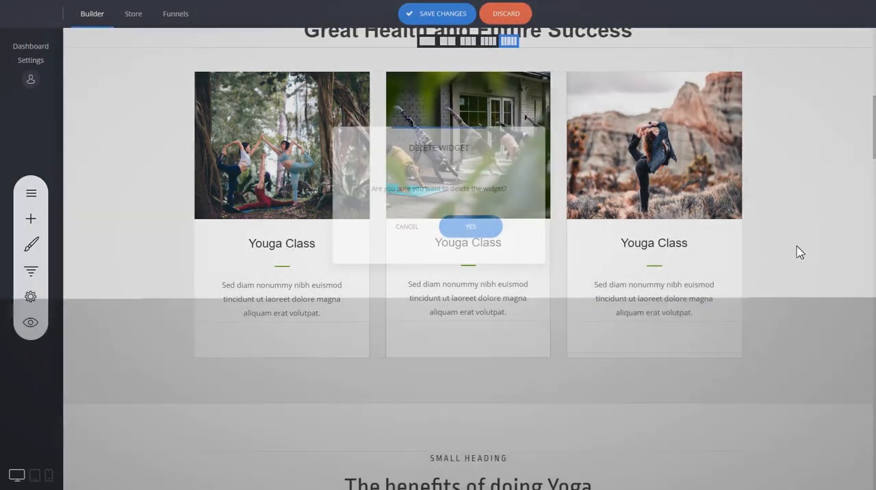
- Add some space above the class cards and set the middle card's top column margin to -55 px
{"action": "scroll", "coordinate": [739, 254], "scroll_direction": "up", "scroll_amount": 2}
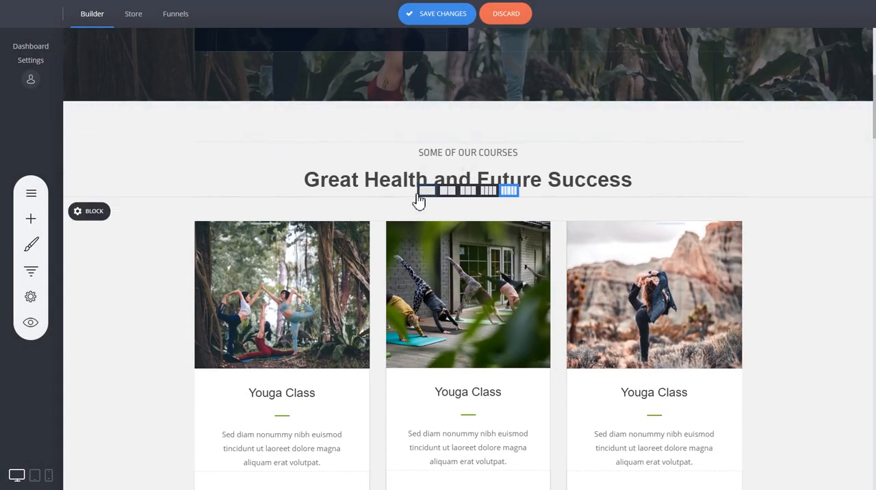
{"action": "left_click_drag", "start_coordinate": [403, 205], "coordinate": [400, 228]}
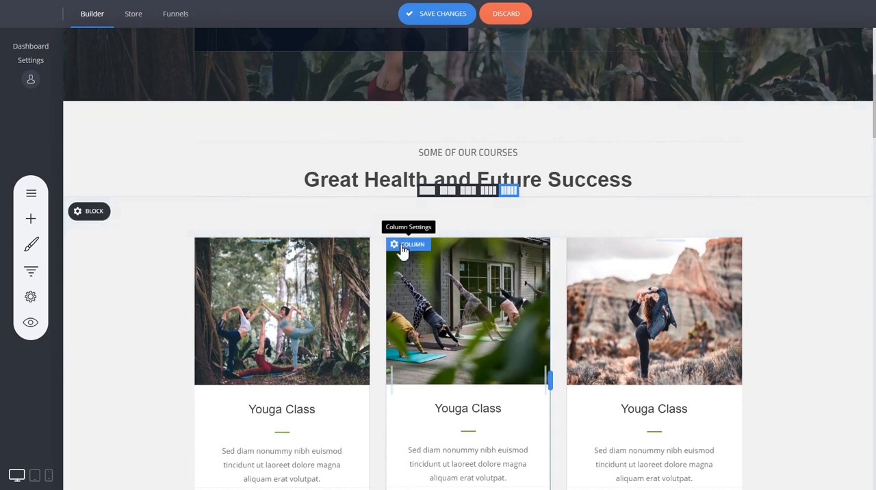
{"action": "left_click", "coordinate": [403, 247]}
{"action": "left_click_drag", "start_coordinate": [558, 70], "coordinate": [738, 75]}
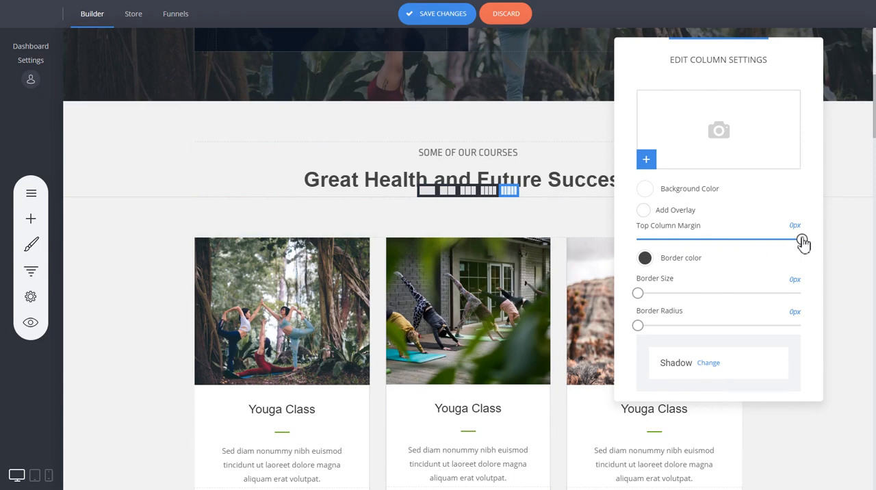
{"action": "left_click_drag", "start_coordinate": [803, 240], "coordinate": [773, 240]}
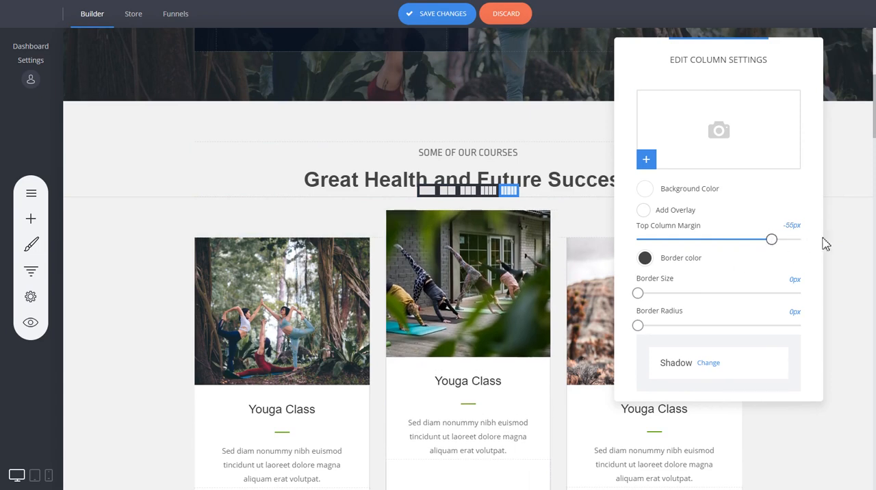
{"action": "left_click", "coordinate": [847, 239]}
- Remove the spacing above the row of class cards and set the spacing below the block's heading to about 87 px
{"action": "left_click_drag", "start_coordinate": [585, 215], "coordinate": [587, 221]}
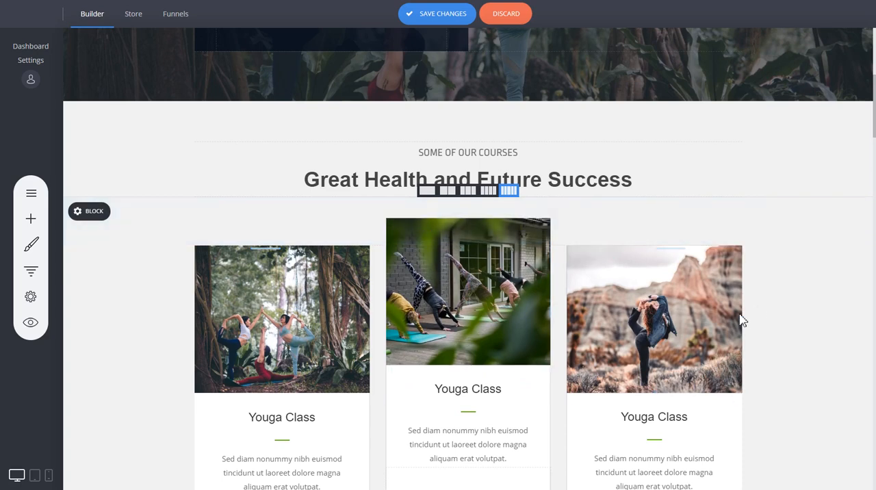
{"action": "scroll", "coordinate": [602, 270], "scroll_direction": "down", "scroll_amount": 3}
{"action": "scroll", "coordinate": [342, 199], "scroll_direction": "up", "scroll_amount": 3}
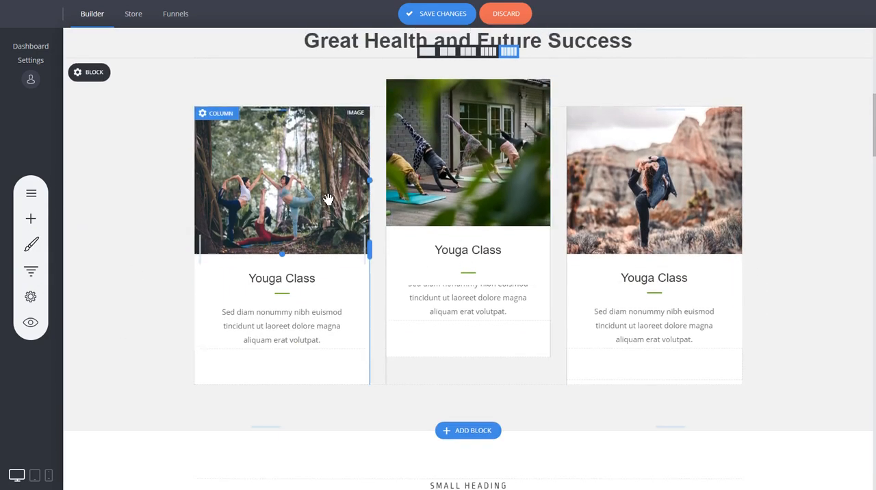
{"action": "left_click_drag", "start_coordinate": [328, 219], "coordinate": [332, 189]}
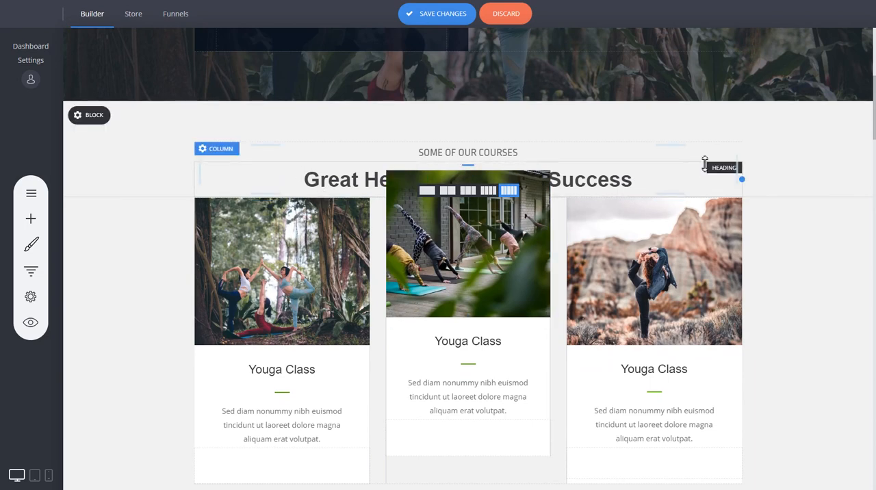
{"action": "left_click_drag", "start_coordinate": [672, 195], "coordinate": [696, 244]}
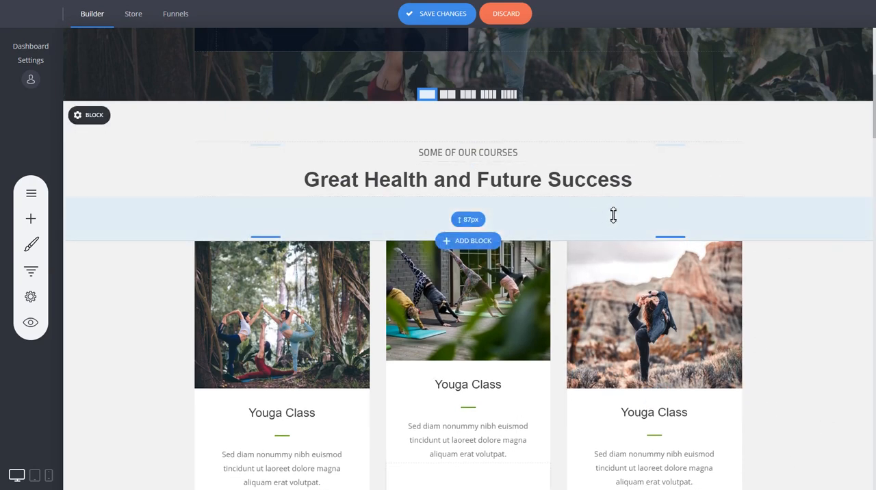
- Review the new courses block together with the hero above it and the benefits section below it
{"action": "scroll", "coordinate": [761, 196], "scroll_direction": "down", "scroll_amount": 4}
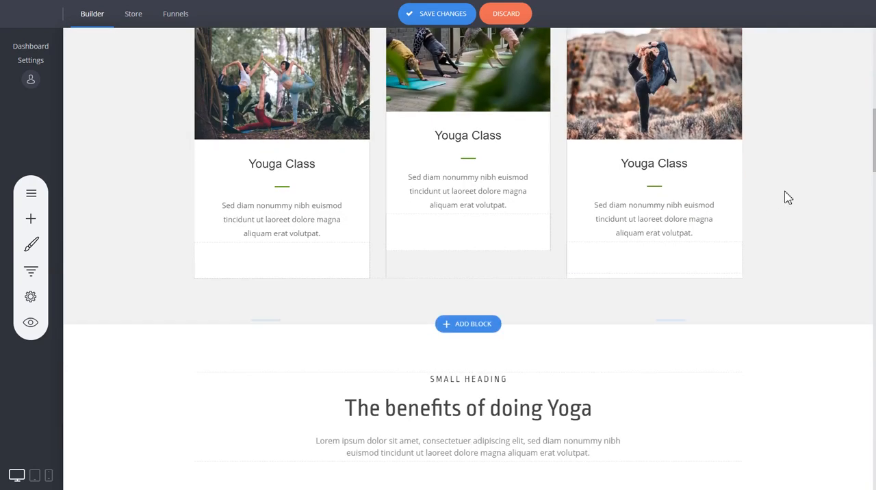
{"action": "scroll", "coordinate": [788, 196], "scroll_direction": "up", "scroll_amount": 2}
{"action": "scroll", "coordinate": [788, 198], "scroll_direction": "down", "scroll_amount": 4}
{"action": "scroll", "coordinate": [783, 196], "scroll_direction": "up", "scroll_amount": 8}
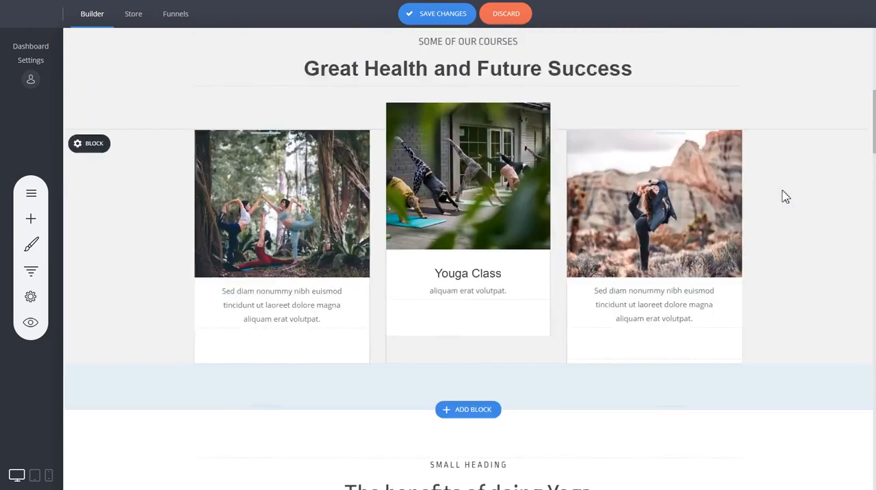
{"action": "scroll", "coordinate": [749, 203], "scroll_direction": "down", "scroll_amount": 2}
{"action": "scroll", "coordinate": [461, 330], "scroll_direction": "down", "scroll_amount": 2}
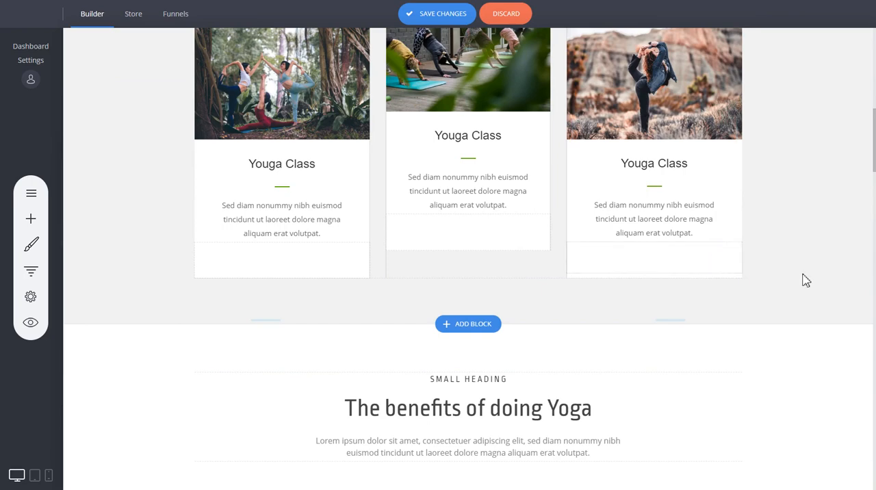
{"action": "scroll", "coordinate": [806, 279], "scroll_direction": "up", "scroll_amount": 8}
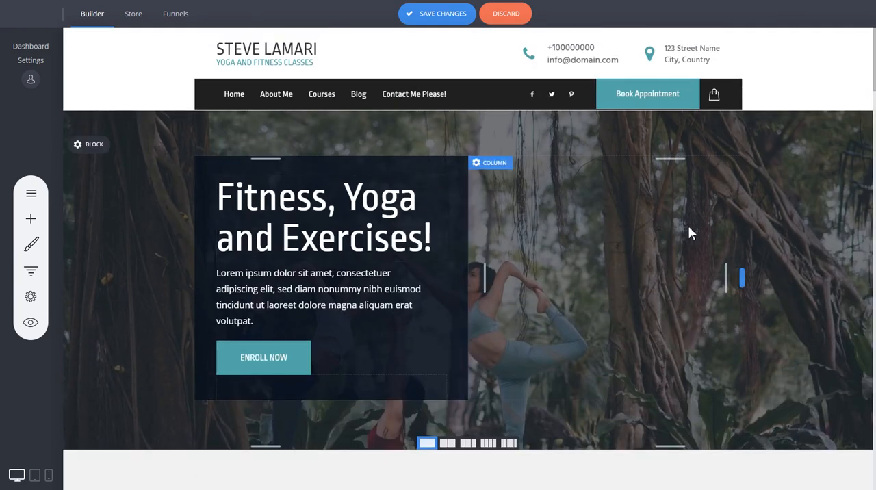
{"action": "scroll", "coordinate": [689, 225], "scroll_direction": "down", "scroll_amount": 8}
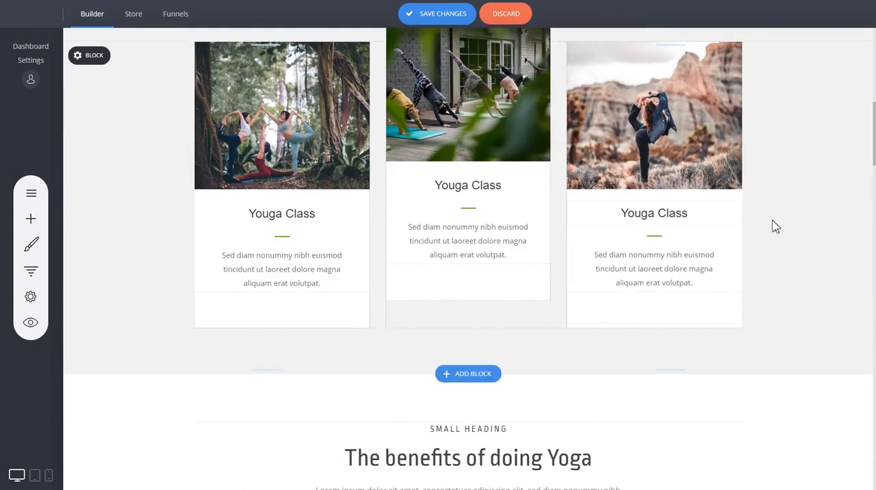
- Duplicate the four-benefit container directly below the original row and reduce the spacing between the two rows
{"action": "scroll", "coordinate": [781, 242], "scroll_direction": "down", "scroll_amount": 4}
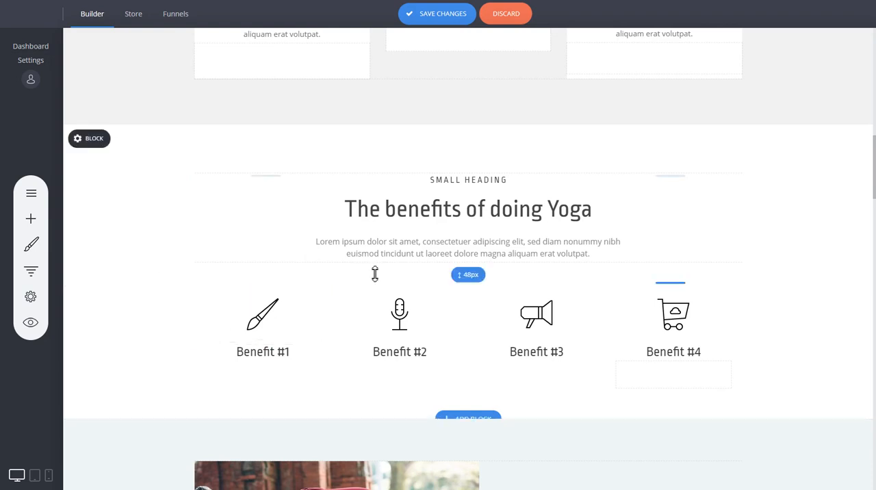
{"action": "scroll", "coordinate": [363, 274], "scroll_direction": "up", "scroll_amount": 1}
{"action": "scroll", "coordinate": [354, 274], "scroll_direction": "down", "scroll_amount": 3}
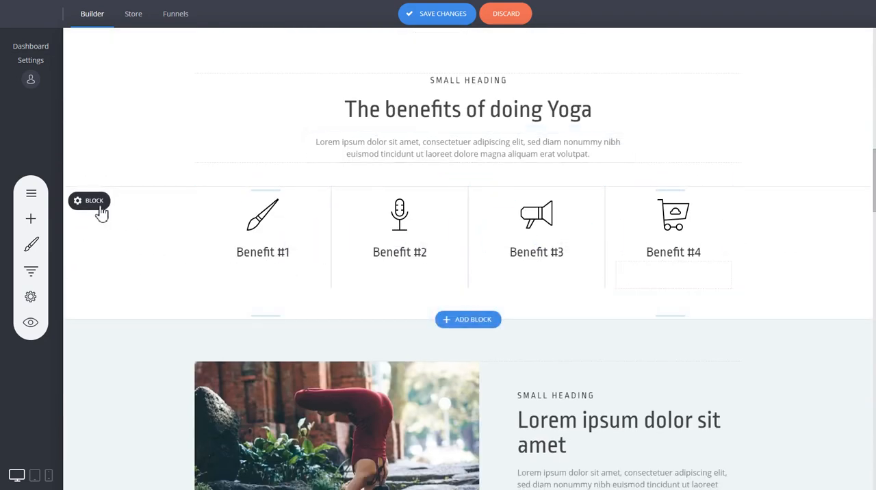
{"action": "mouse_move", "coordinate": [117, 209]}
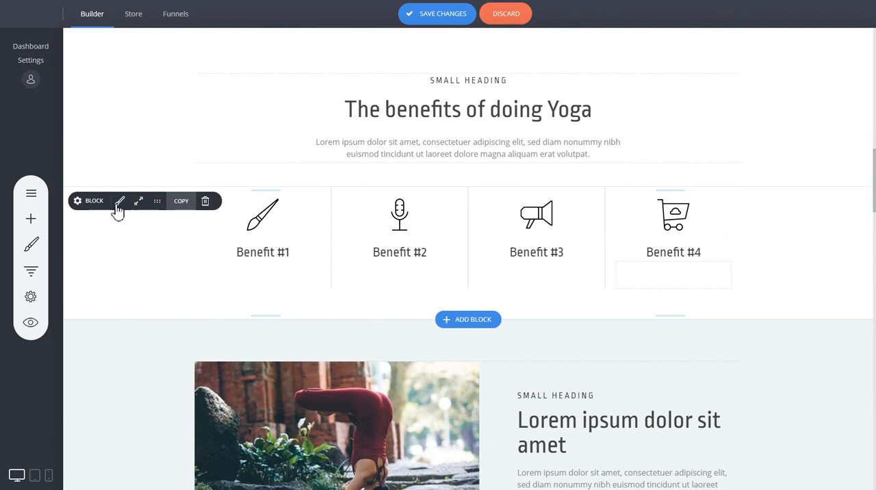
{"action": "left_click", "coordinate": [179, 203]}
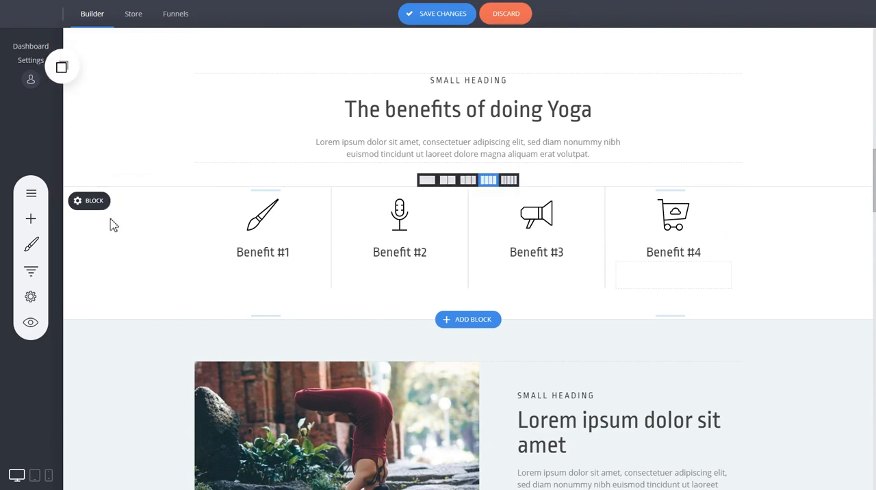
{"action": "left_click", "coordinate": [63, 69]}
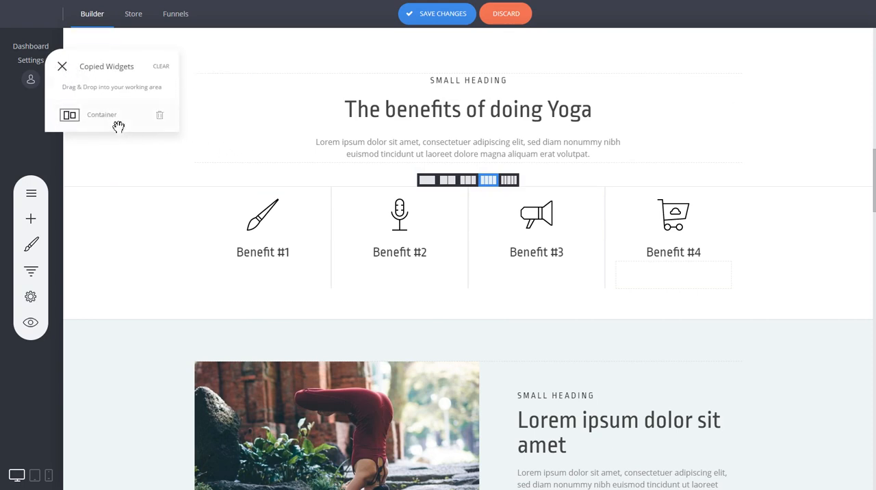
{"action": "left_click_drag", "start_coordinate": [109, 122], "coordinate": [361, 199]}
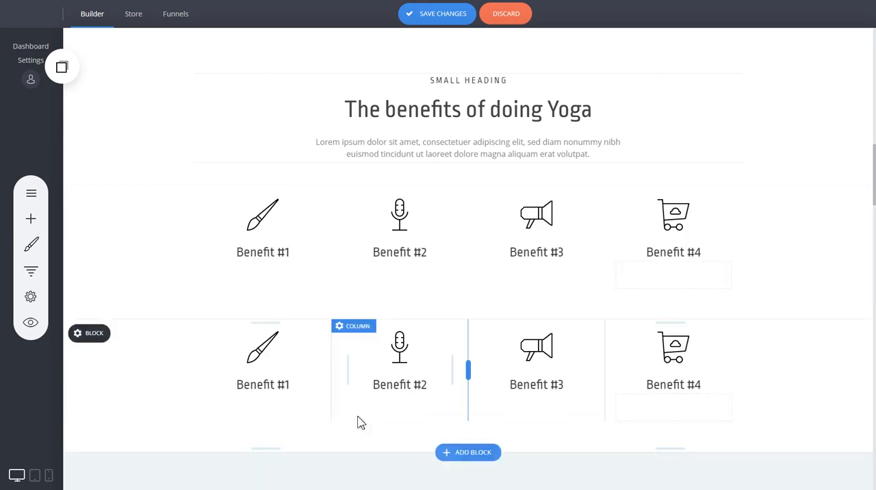
{"action": "left_click_drag", "start_coordinate": [321, 302], "coordinate": [322, 269]}
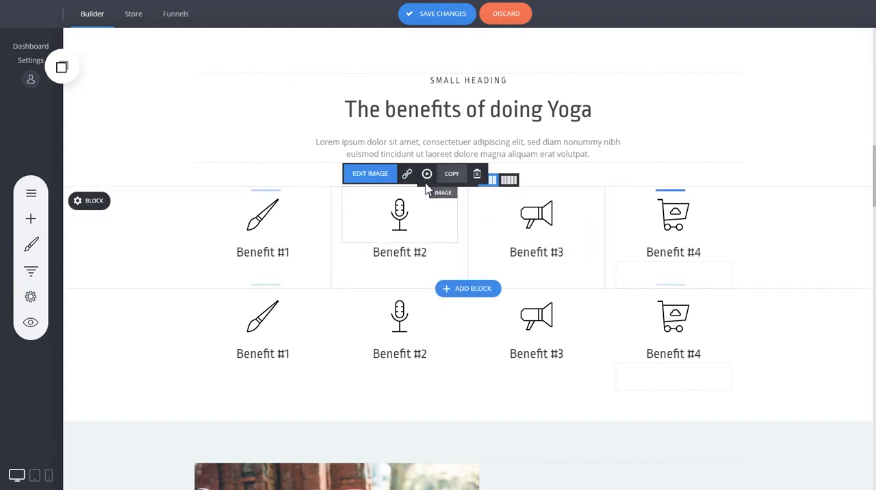
- Place a copy of the benefits heading below the section's paragraph, and delete the copied heading
{"action": "left_click", "coordinate": [72, 81]}
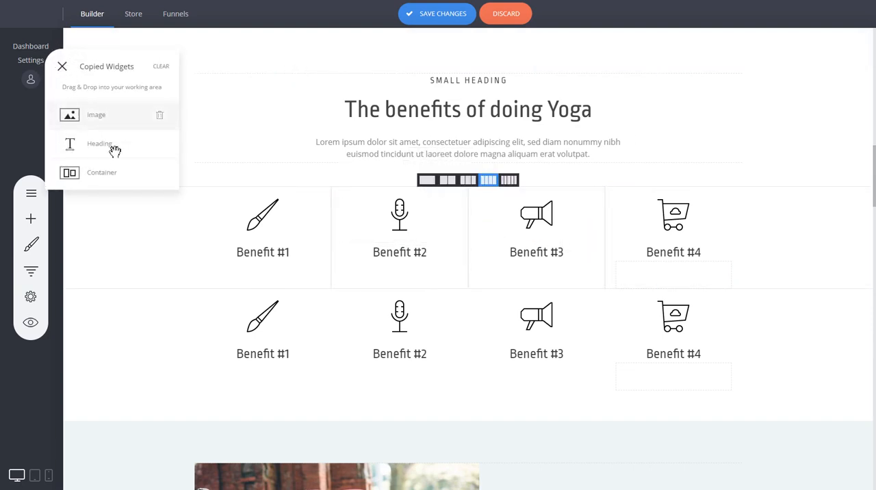
{"action": "left_click_drag", "start_coordinate": [120, 147], "coordinate": [518, 169]}
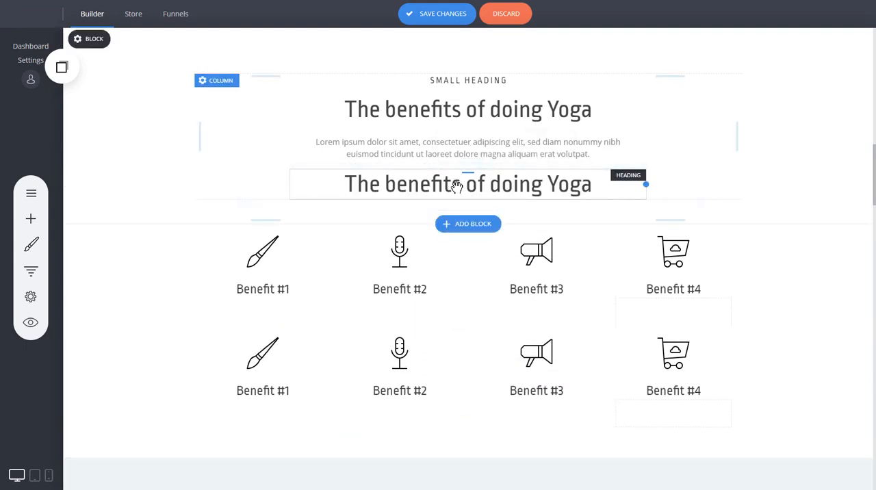
{"action": "left_click", "coordinate": [457, 186]}
{"action": "left_click", "coordinate": [384, 158]}
{"action": "left_click", "coordinate": [476, 230]}
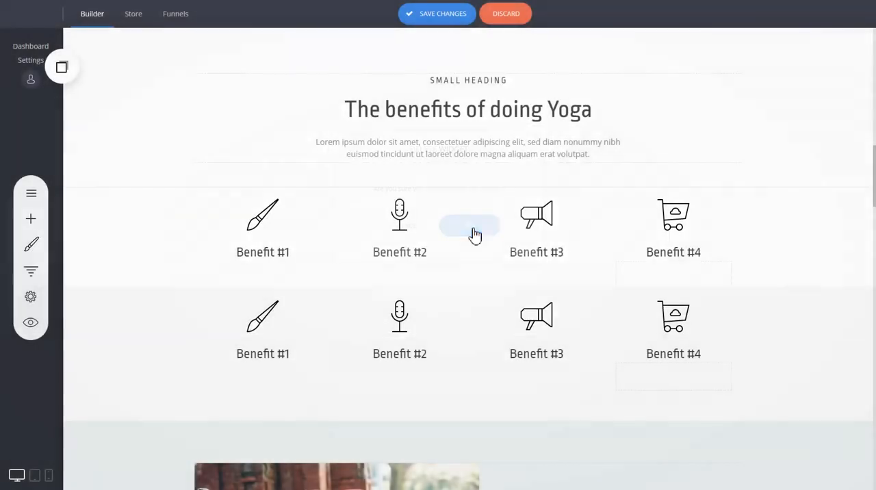
- Clear all entries from the list of copied widgets
{"action": "scroll", "coordinate": [747, 233], "scroll_direction": "down", "scroll_amount": 8}
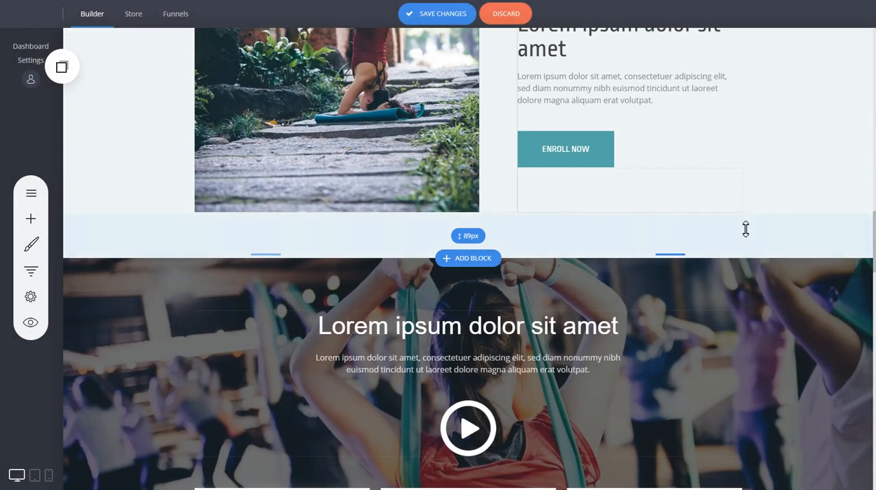
{"action": "scroll", "coordinate": [746, 230], "scroll_direction": "up", "scroll_amount": 4}
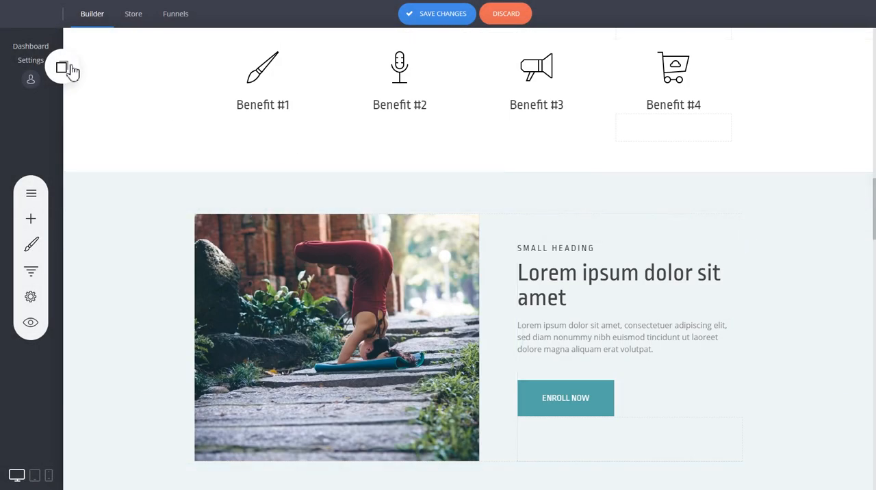
{"action": "left_click", "coordinate": [64, 69]}
{"action": "left_click", "coordinate": [161, 69]}
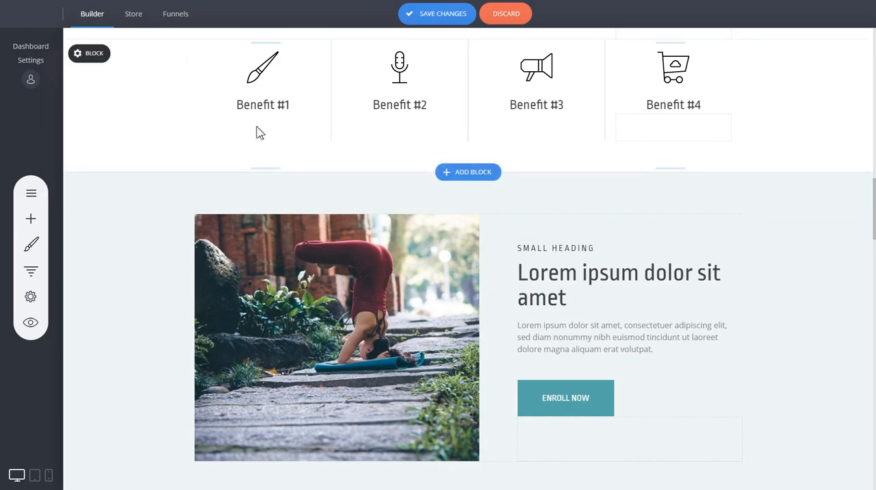
- Hide the footer below the Request Appointment block and show it again
{"action": "scroll", "coordinate": [780, 249], "scroll_direction": "down", "scroll_amount": 20}
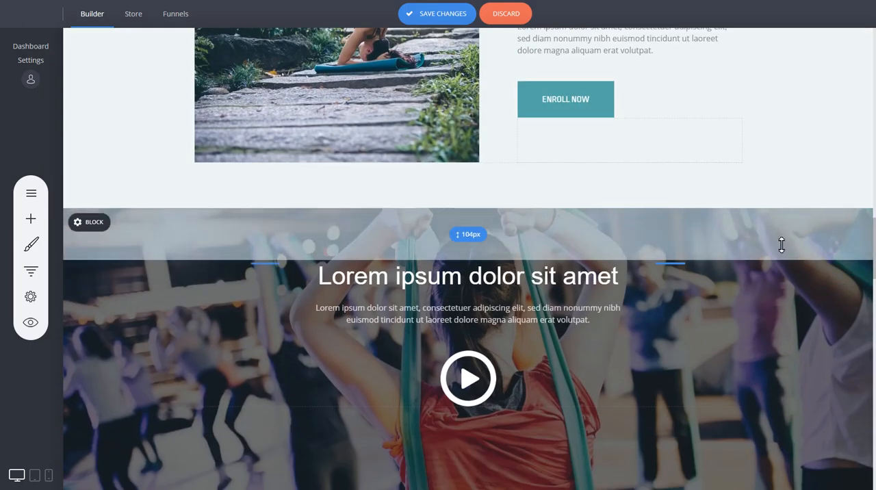
{"action": "scroll", "coordinate": [785, 244], "scroll_direction": "down", "scroll_amount": 4}
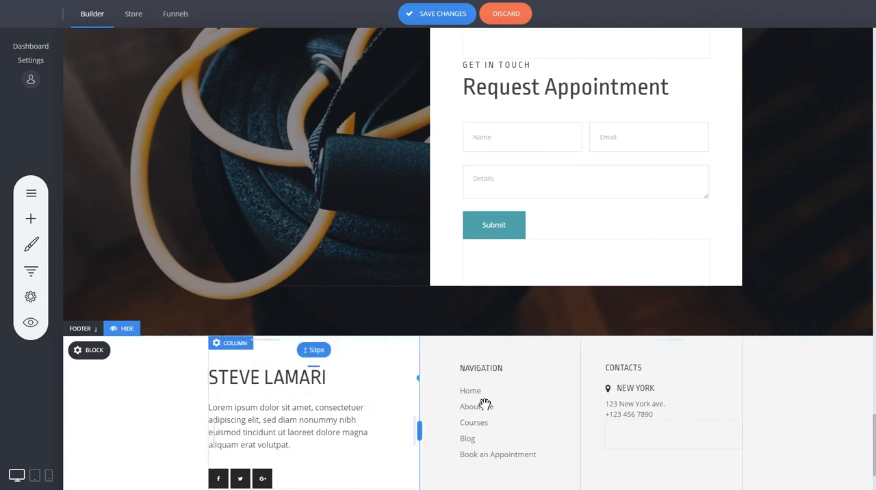
{"action": "scroll", "coordinate": [715, 401], "scroll_direction": "down", "scroll_amount": 2}
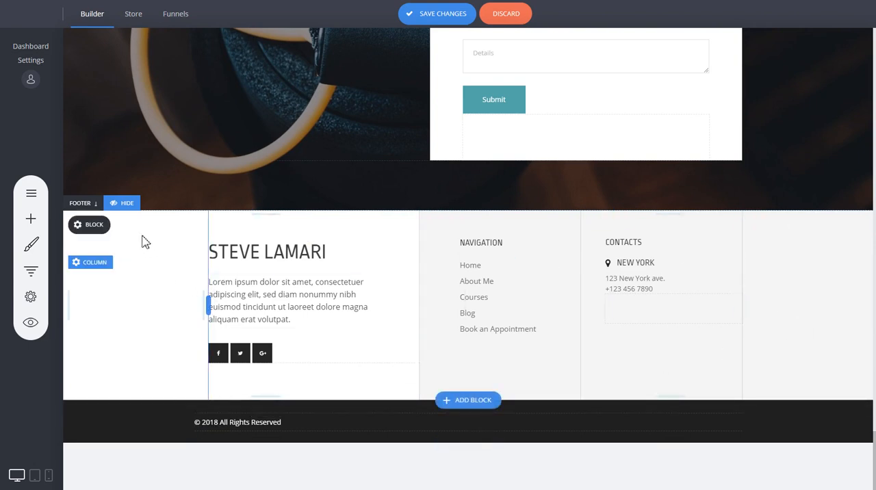
{"action": "left_click", "coordinate": [127, 203]}
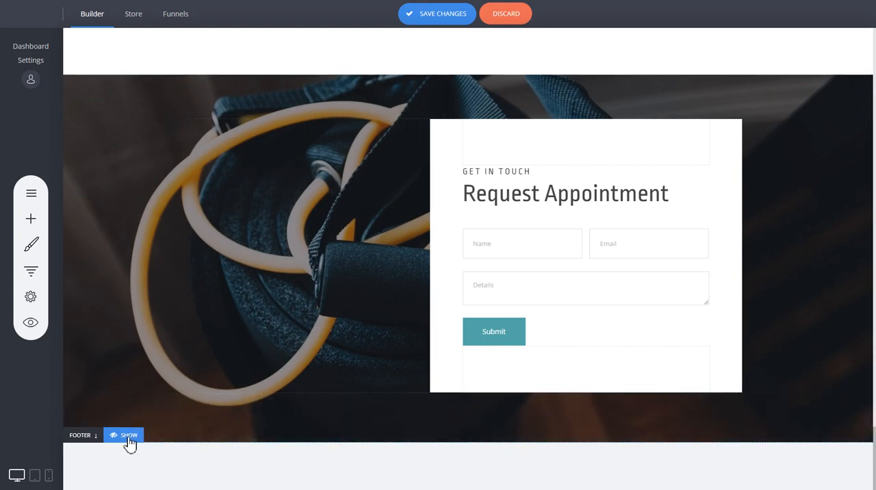
{"action": "left_click", "coordinate": [129, 439]}
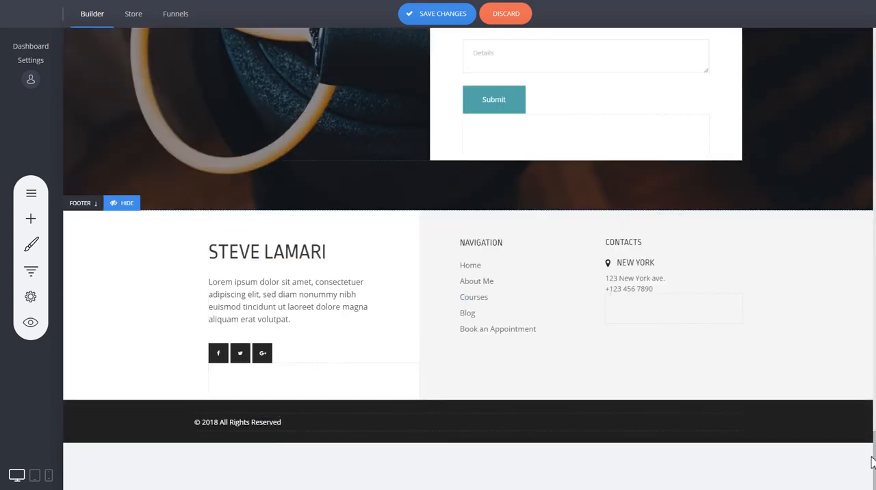
- Hide the page header and slightly reduce the spacing above the hero block's content
{"action": "scroll", "coordinate": [261, 53], "scroll_direction": "up", "scroll_amount": 15}
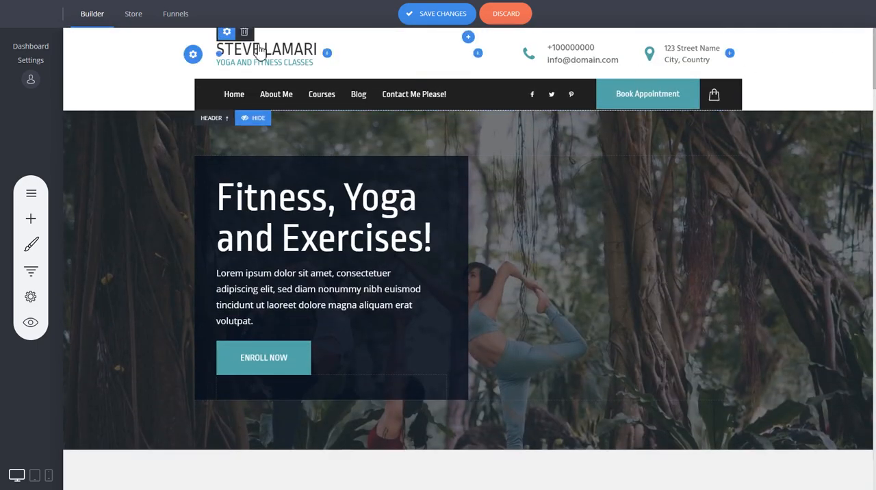
{"action": "left_click", "coordinate": [255, 117]}
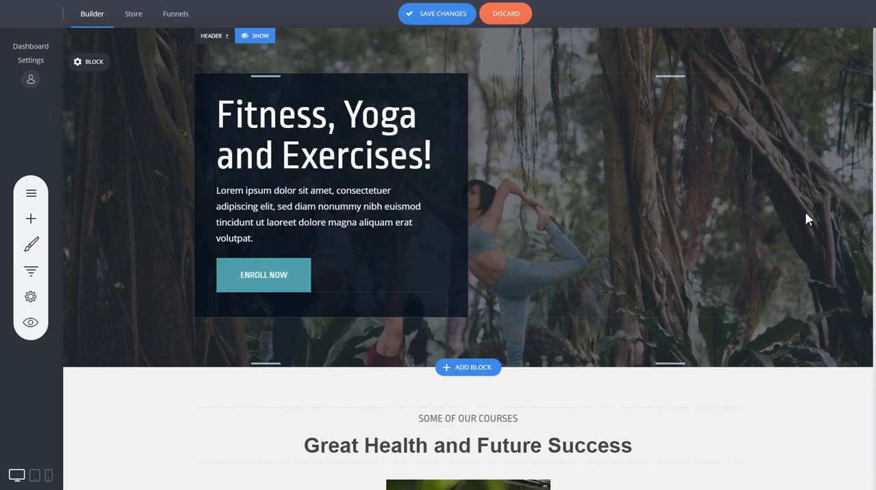
{"action": "left_click_drag", "start_coordinate": [411, 59], "coordinate": [409, 53]}
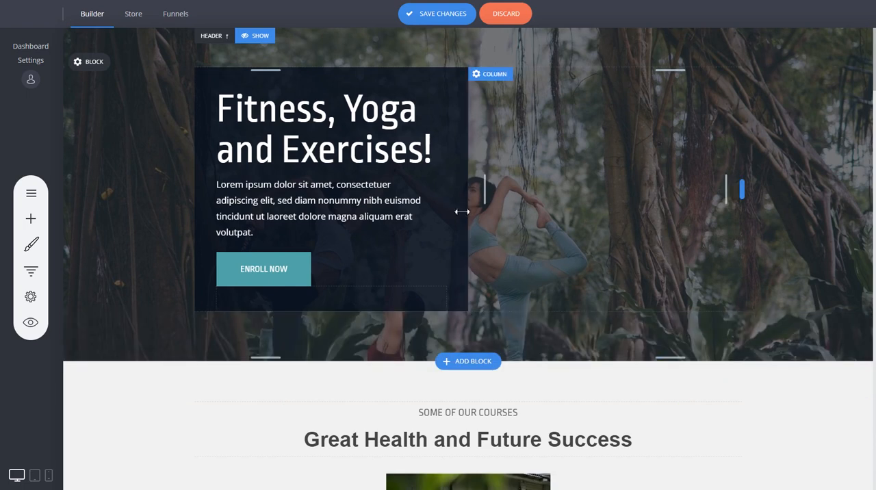
- Select the hero's heading and paragraph in turn, and open the heading's text for editing
{"action": "left_click", "coordinate": [332, 132]}
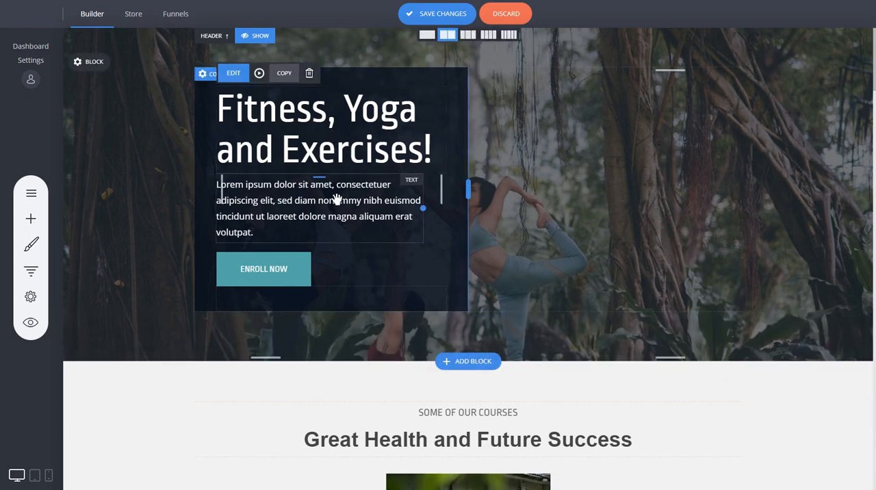
{"action": "left_click", "coordinate": [337, 197]}
{"action": "left_click", "coordinate": [325, 131]}
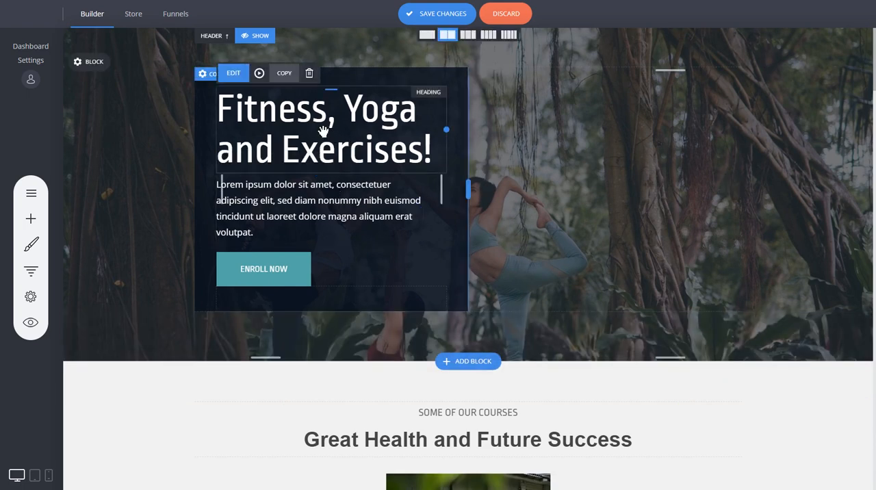
{"action": "left_click", "coordinate": [279, 208]}
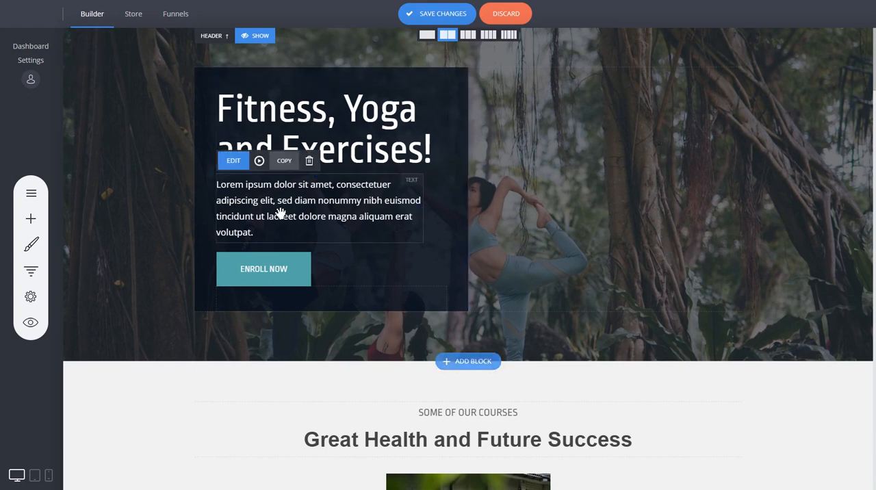
{"action": "left_click", "coordinate": [339, 142]}
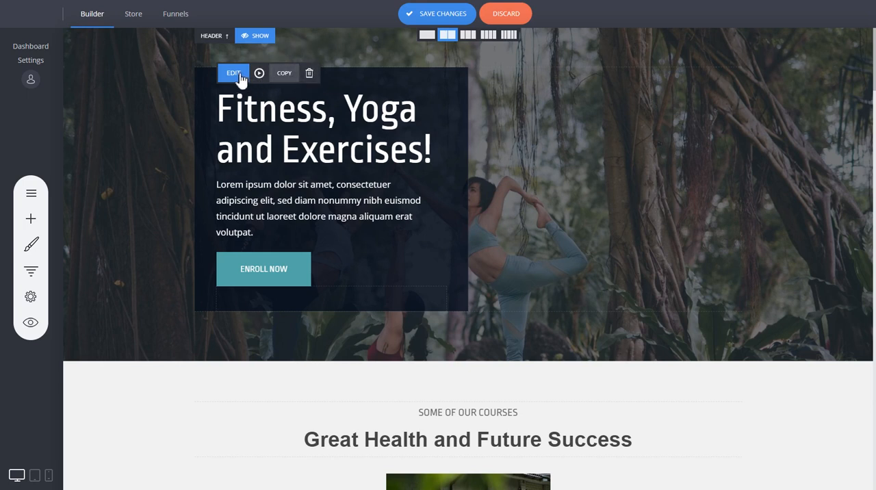
{"action": "double_click", "coordinate": [288, 118]}
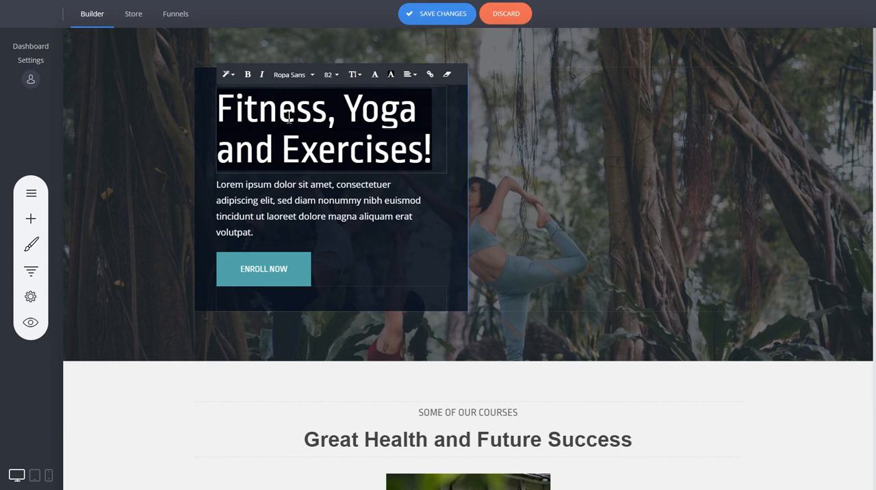
- Open the settings and the styling options of the hero's Enroll Now button
{"action": "double_click", "coordinate": [279, 271]}
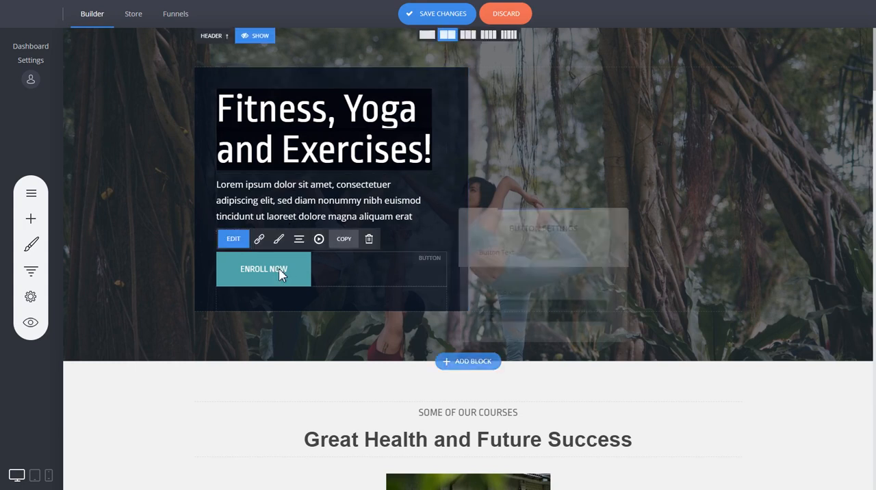
{"action": "left_click", "coordinate": [285, 275]}
{"action": "left_click", "coordinate": [251, 273]}
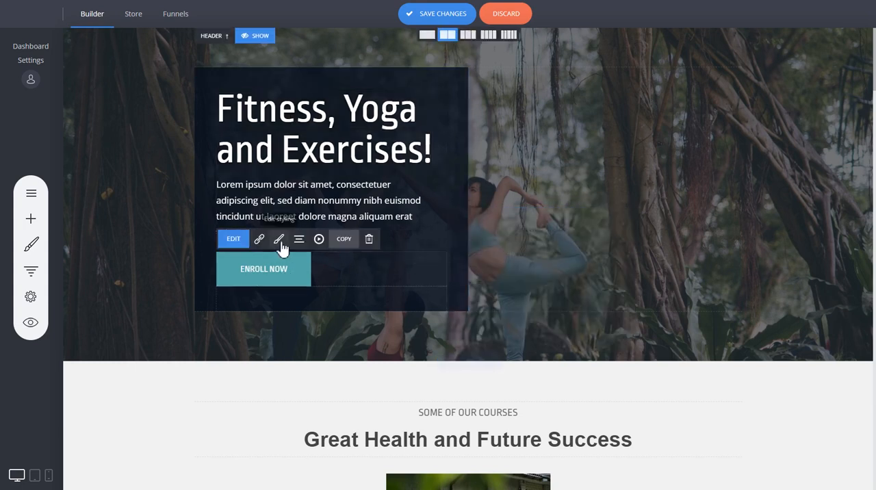
{"action": "left_click", "coordinate": [280, 241]}
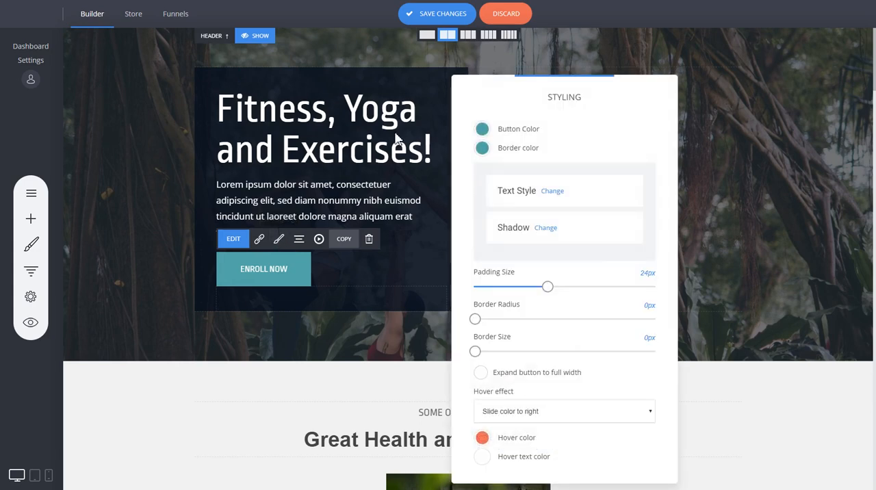
- Align the hero's Enroll Now button to the centre of its column
{"action": "left_click", "coordinate": [275, 269]}
{"action": "left_click", "coordinate": [299, 240]}
{"action": "left_click", "coordinate": [313, 186]}
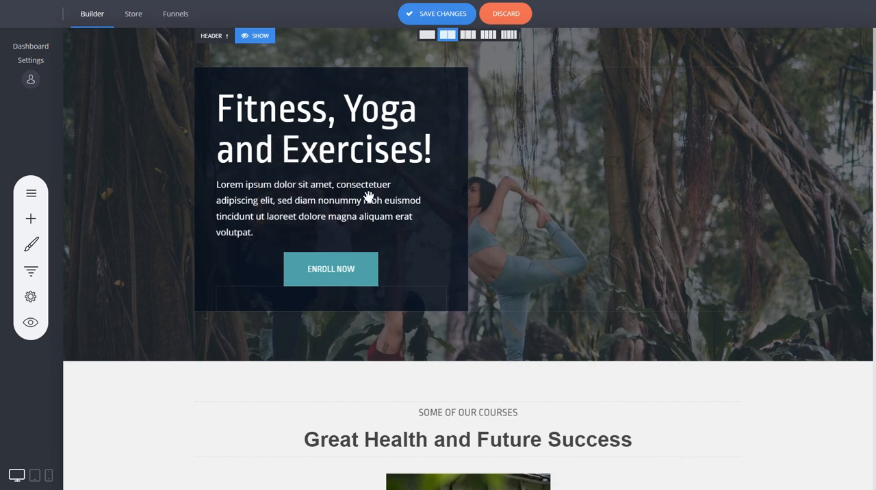
- Examine the image settings of the first Youga Class card and close them without making changes
{"action": "scroll", "coordinate": [575, 278], "scroll_direction": "down", "scroll_amount": 3}
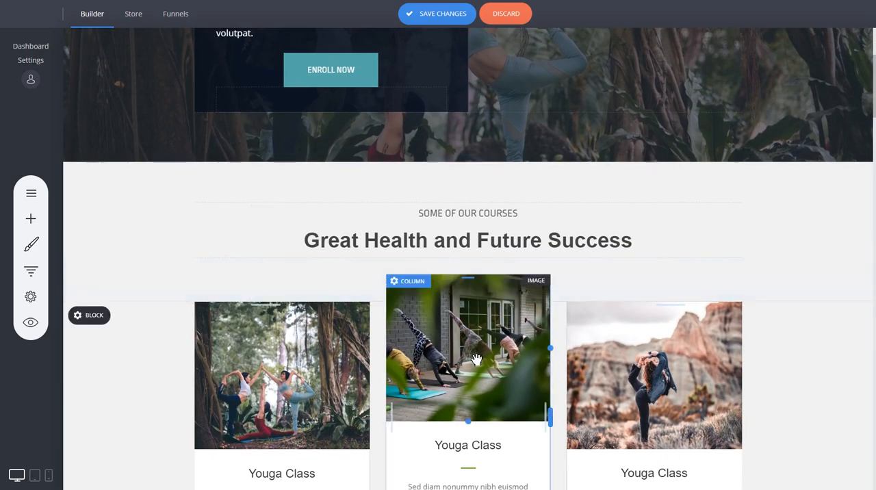
{"action": "scroll", "coordinate": [413, 351], "scroll_direction": "down", "scroll_amount": 2}
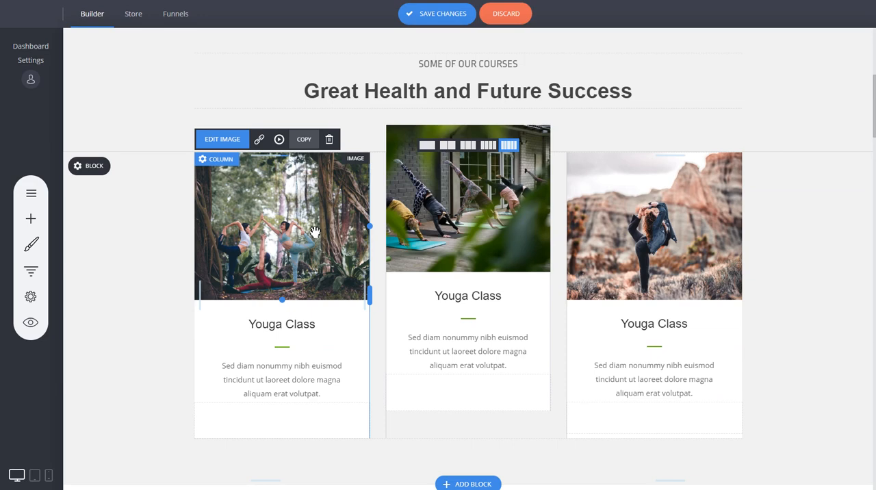
{"action": "left_click", "coordinate": [226, 141]}
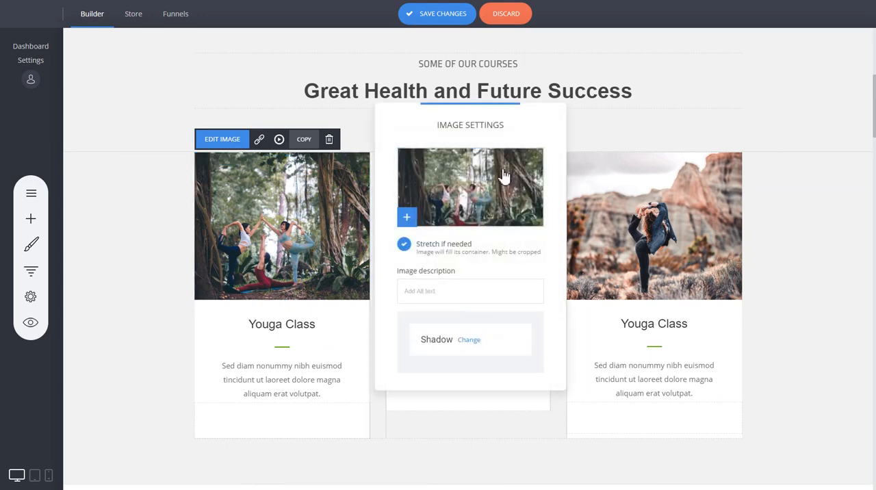
{"action": "left_click", "coordinate": [299, 238]}
{"action": "scroll", "coordinate": [473, 255], "scroll_direction": "down", "scroll_amount": 3}
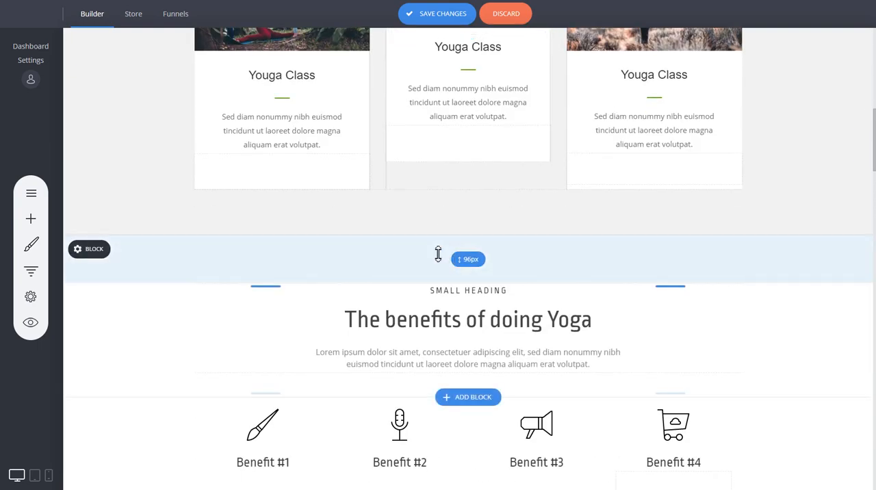
- Return to the hero block and look over the widgets available to add, closing the list without adding any
{"action": "scroll", "coordinate": [722, 278], "scroll_direction": "up", "scroll_amount": 7}
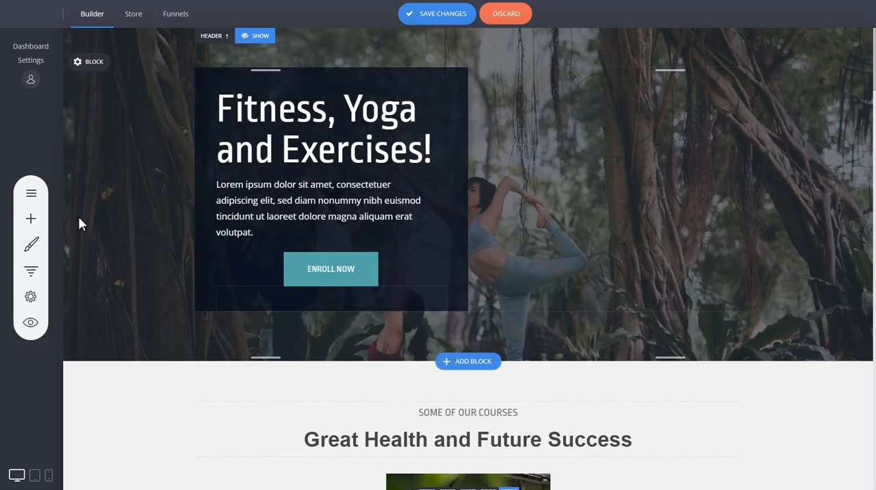
{"action": "left_click", "coordinate": [30, 220]}
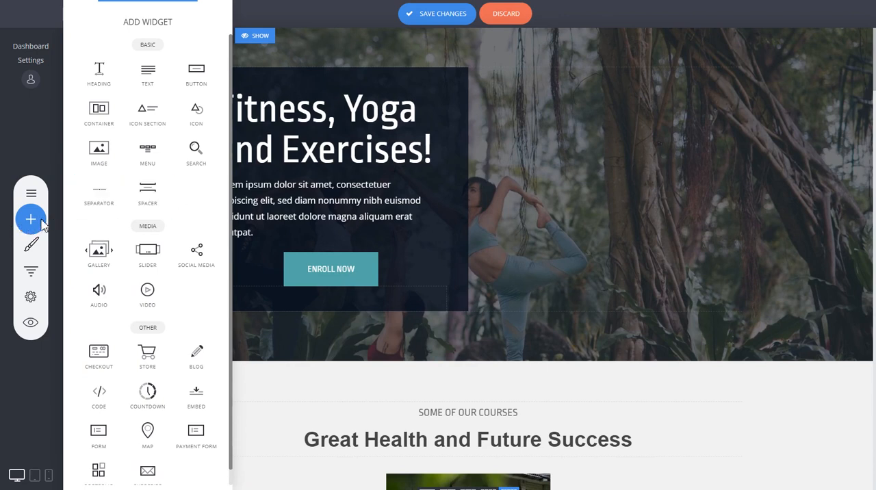
{"action": "left_click", "coordinate": [752, 228]}
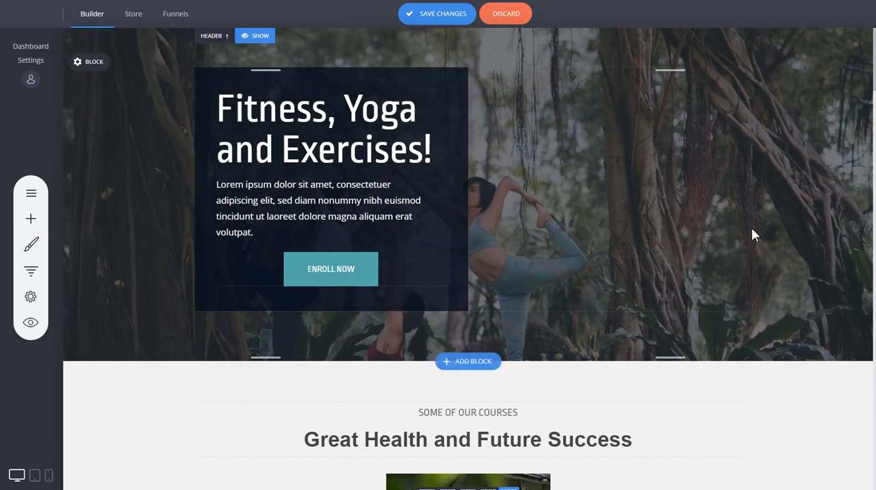